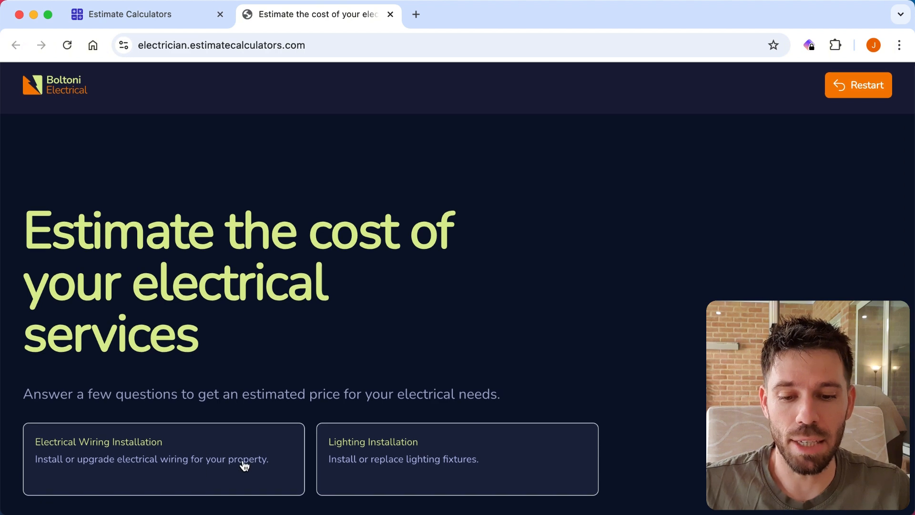
Step: Try the live calculator with Electrical Wiring Installation, Commercial and additional outlets, view the contact form, and restart the calculator
click(242, 465)
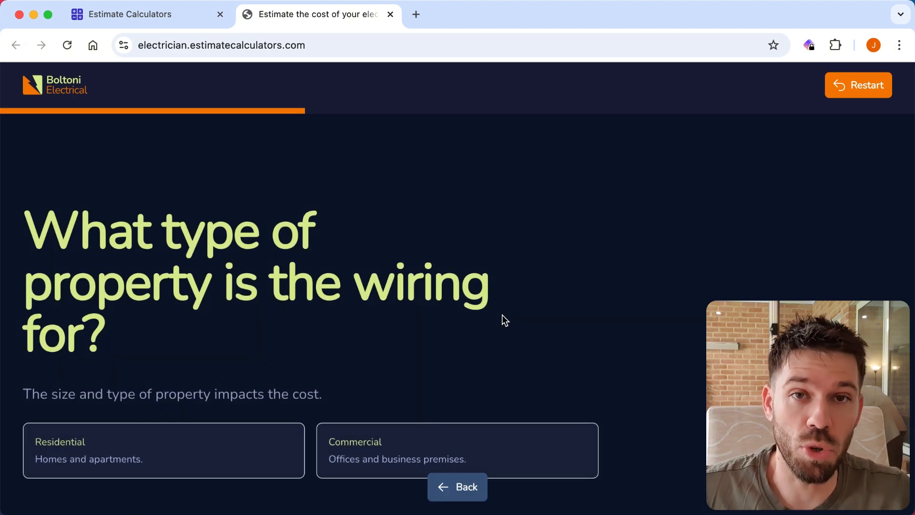
click(374, 442)
click(163, 408)
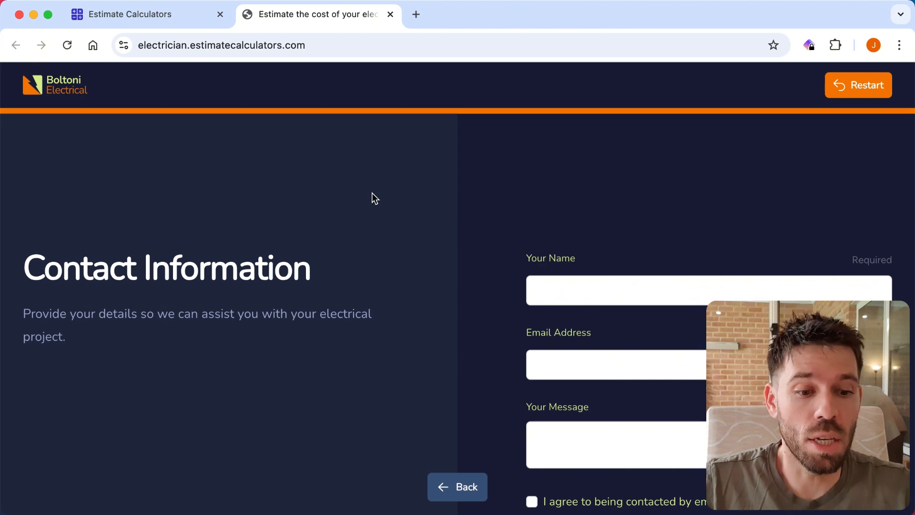
scroll(461, 182, down, 3)
scroll(462, 183, up, 3)
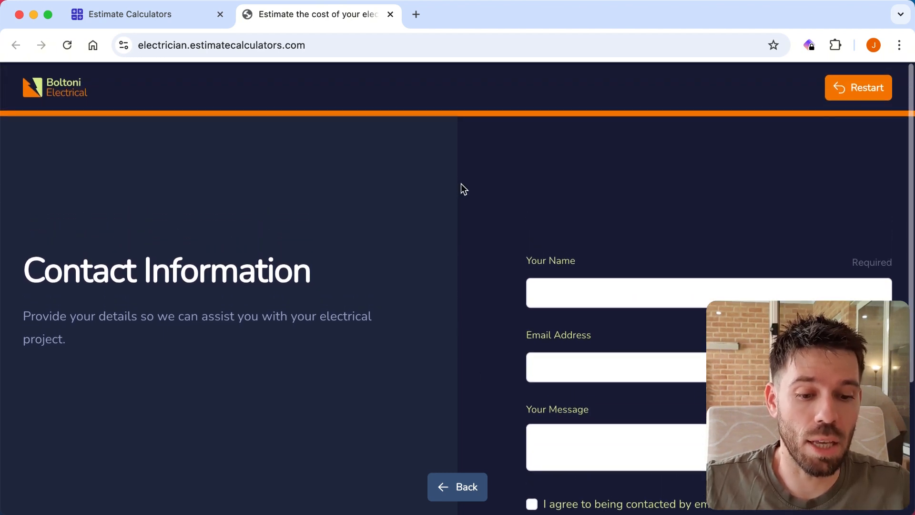
click(866, 86)
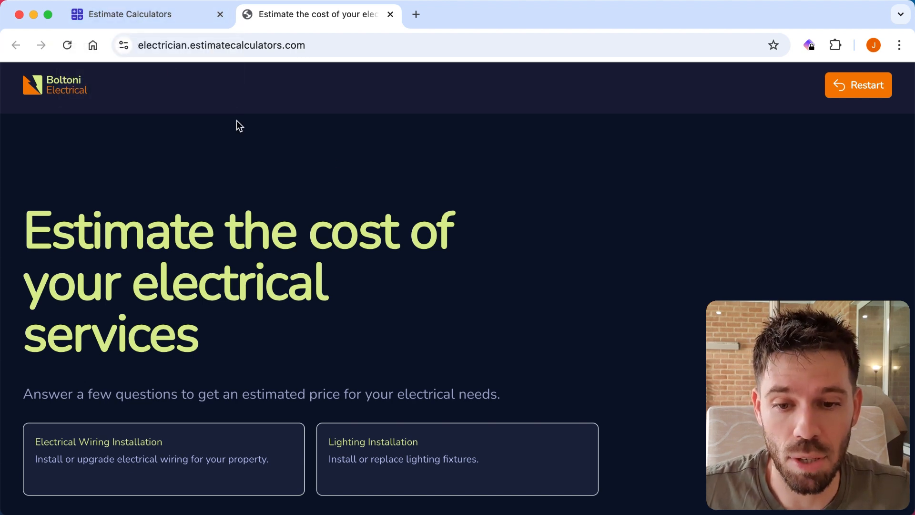
Step: Switch to the Estimate Calculators admin site and review the return URL, currency and logo in its settings
click(122, 12)
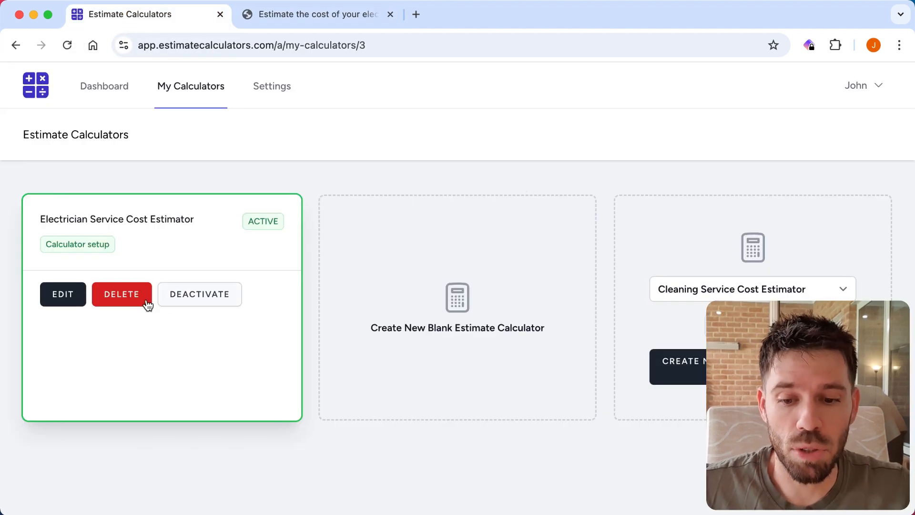
click(276, 90)
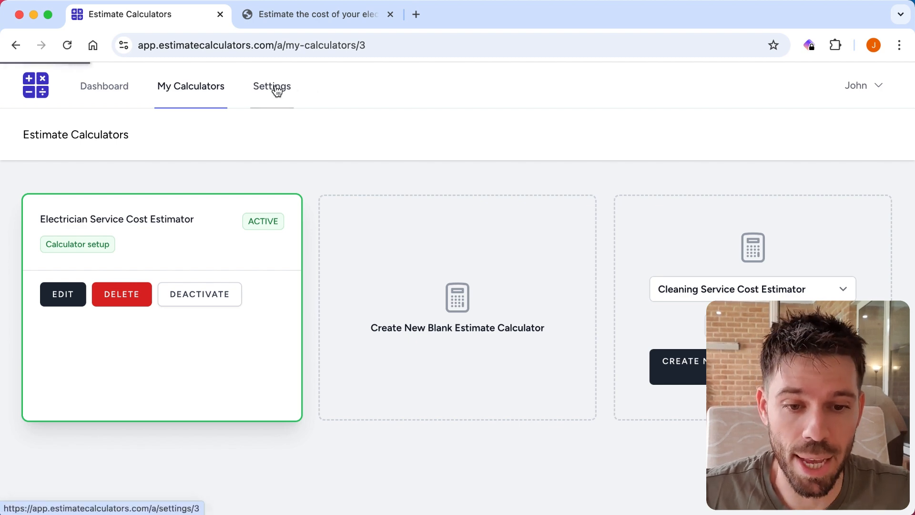
scroll(726, 196, down, 1)
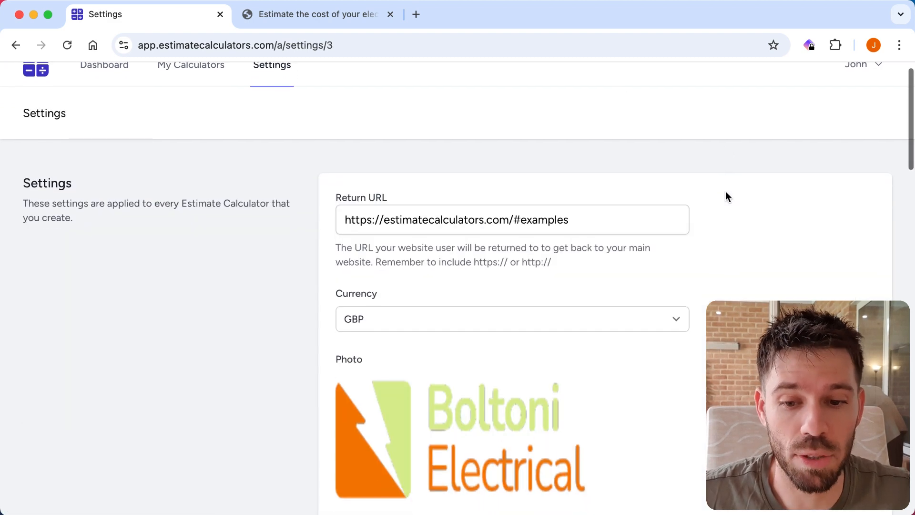
scroll(726, 195, down, 2)
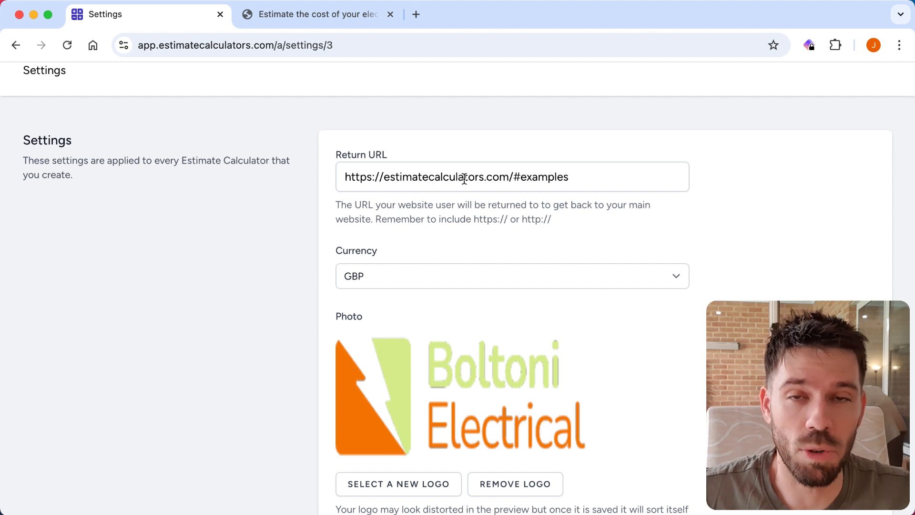
scroll(728, 178, down, 2)
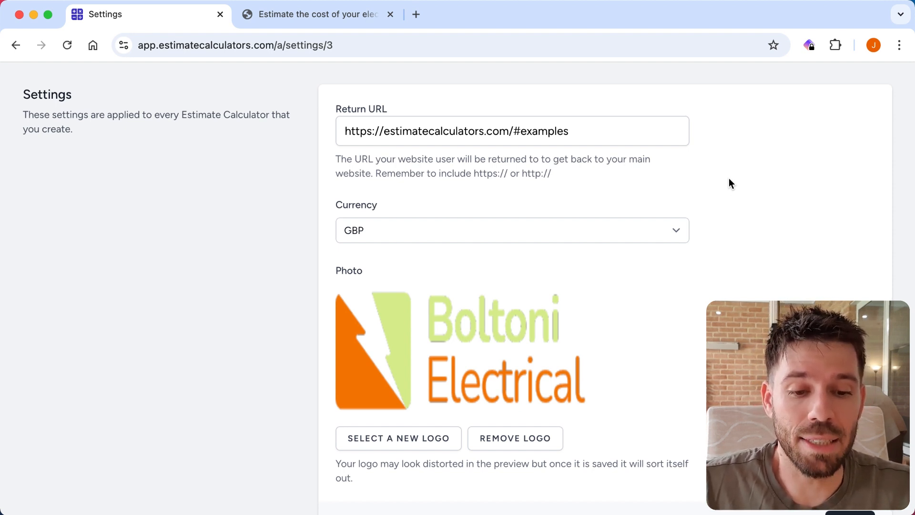
scroll(729, 179, down, 3)
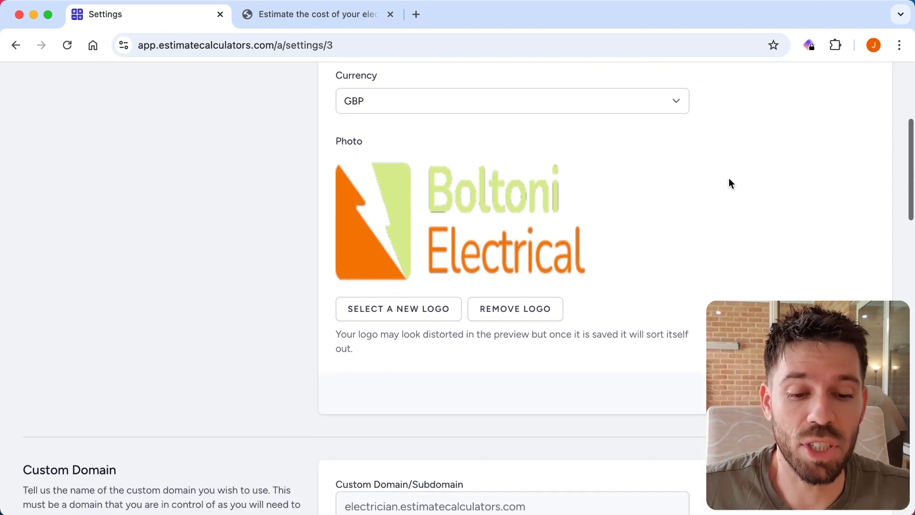
scroll(729, 183, up, 3)
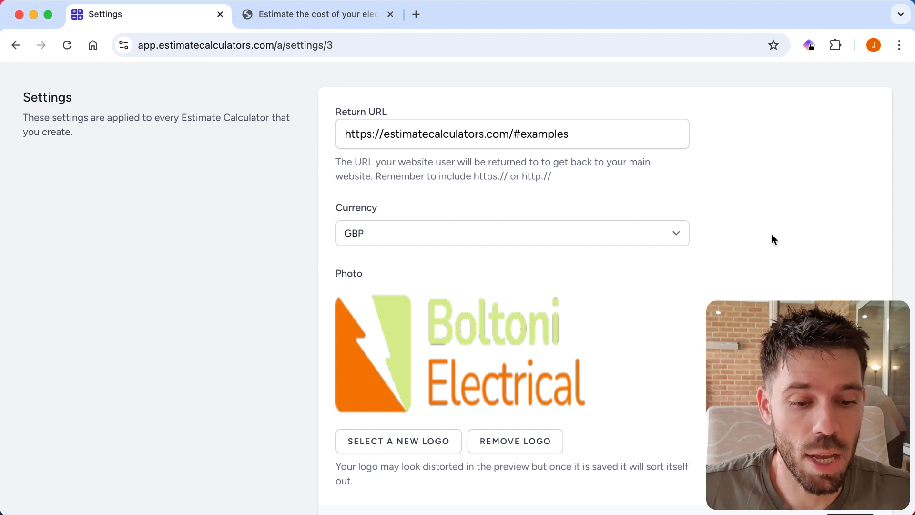
Step: Review the custom domain settings and the CNAME record instructions
scroll(771, 233, down, 3)
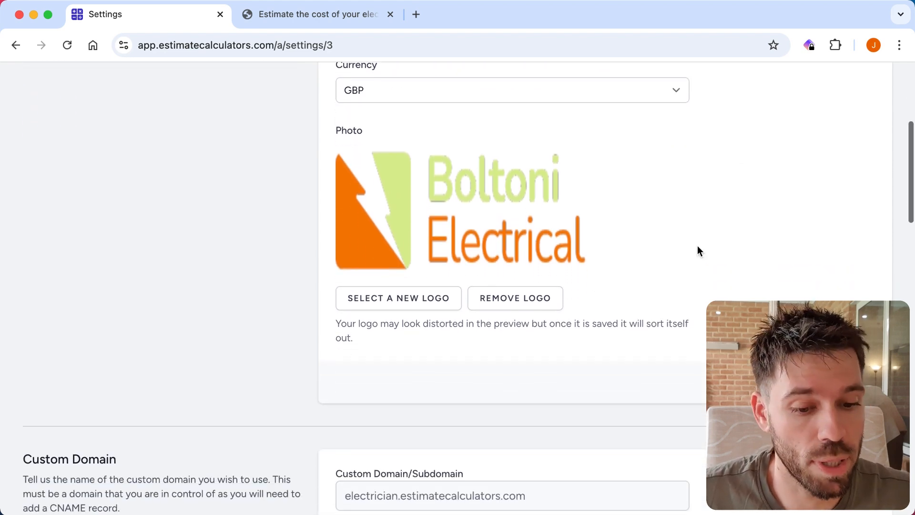
scroll(697, 246, down, 8)
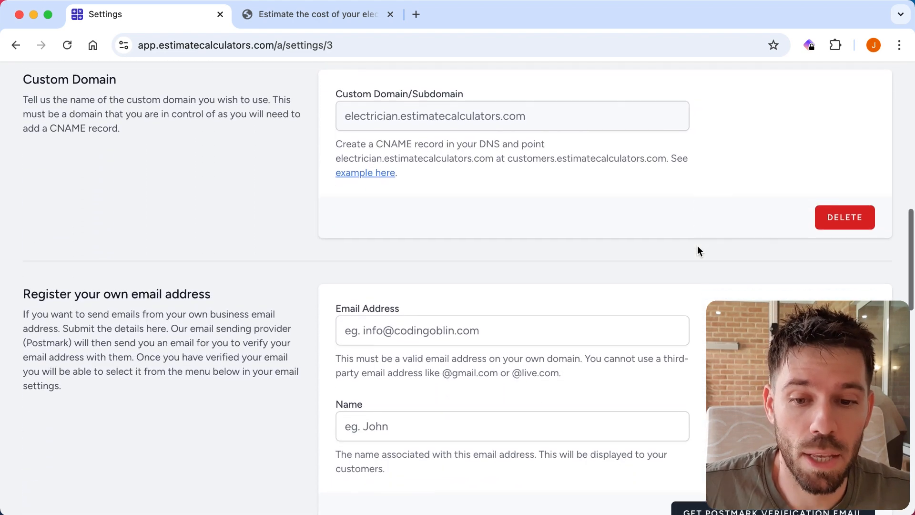
scroll(686, 243, up, 1)
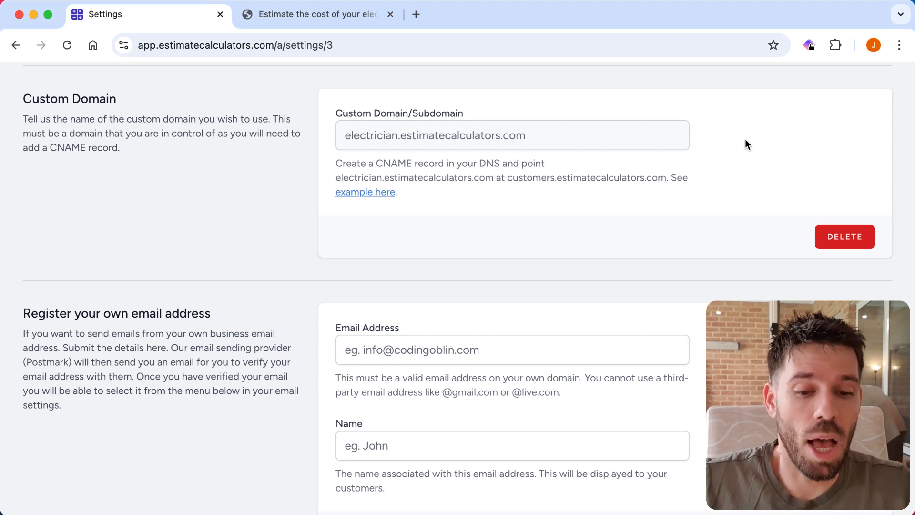
scroll(747, 143, down, 1)
Step: Review the settings for registering a business email address and the estimate email template
scroll(746, 140, down, 5)
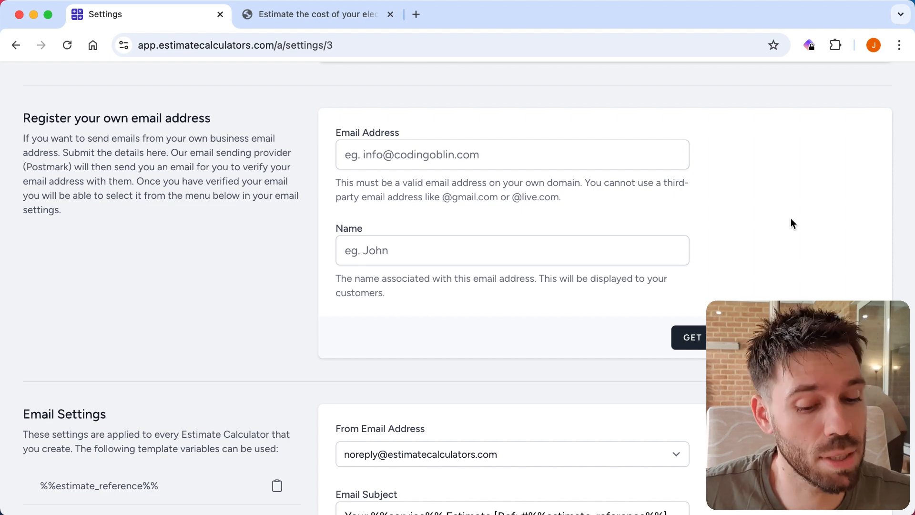
scroll(792, 221, down, 2)
scroll(792, 222, down, 5)
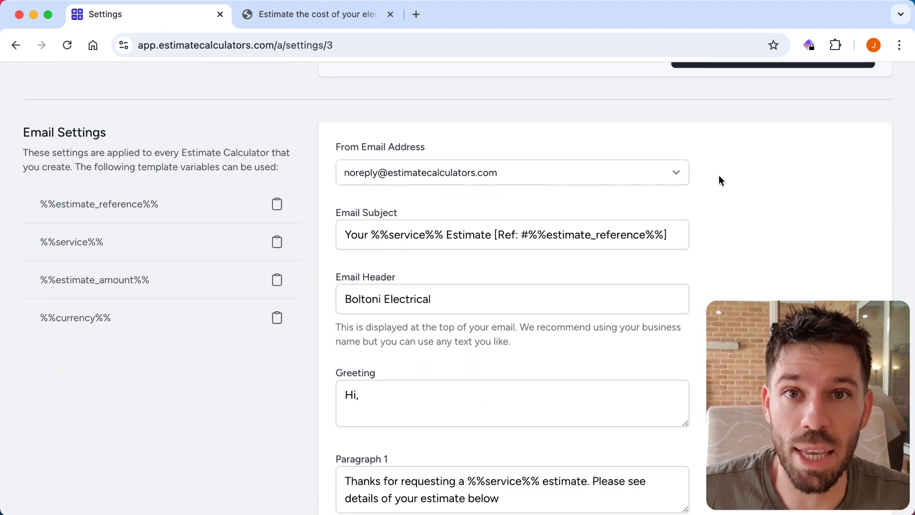
scroll(719, 179, down, 1)
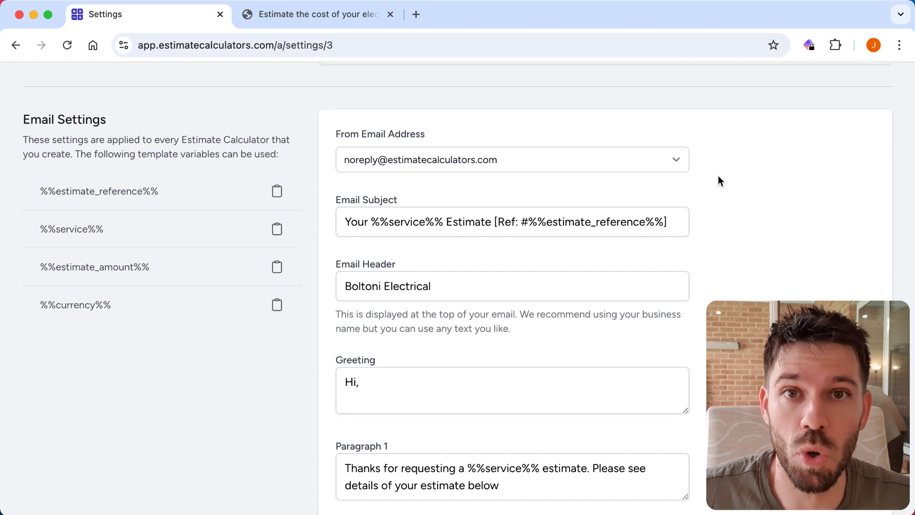
scroll(719, 177, down, 5)
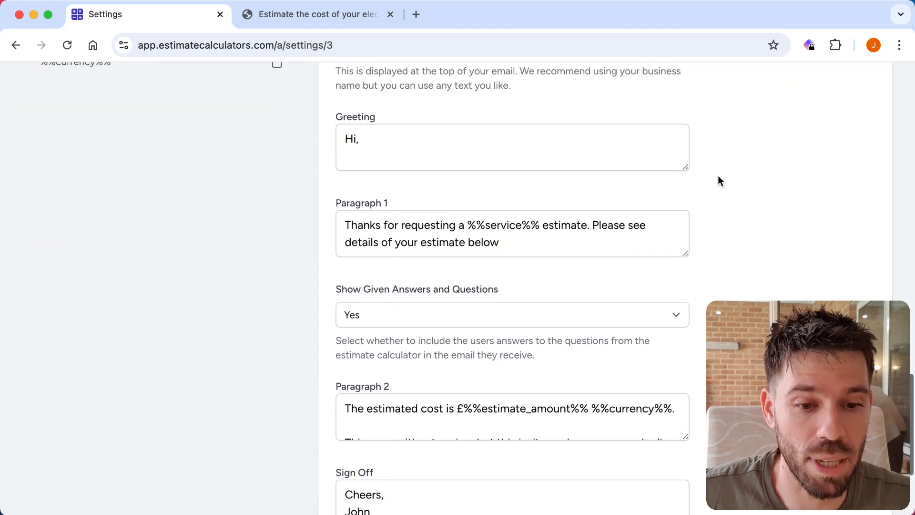
scroll(718, 177, up, 10)
scroll(718, 175, up, 15)
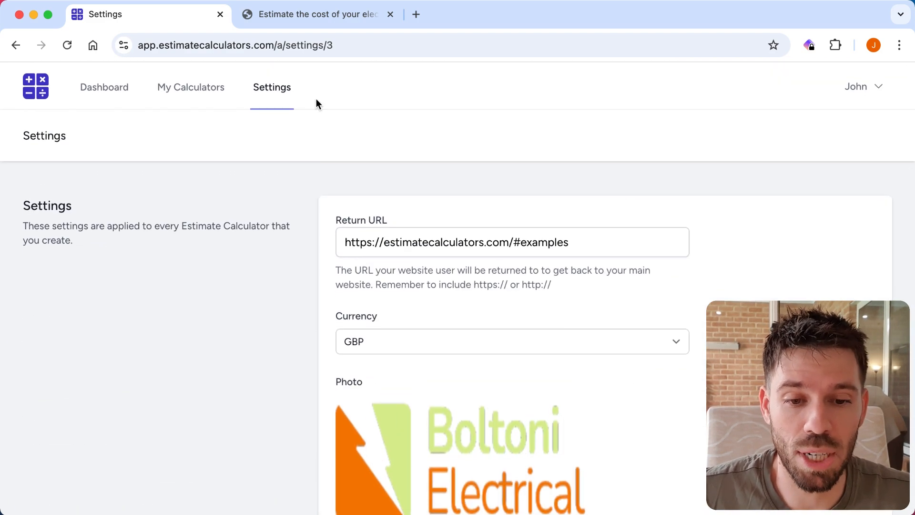
Step: Open the Electrician Service Cost Estimator for editing and look over its name, titles and subtitles
click(188, 92)
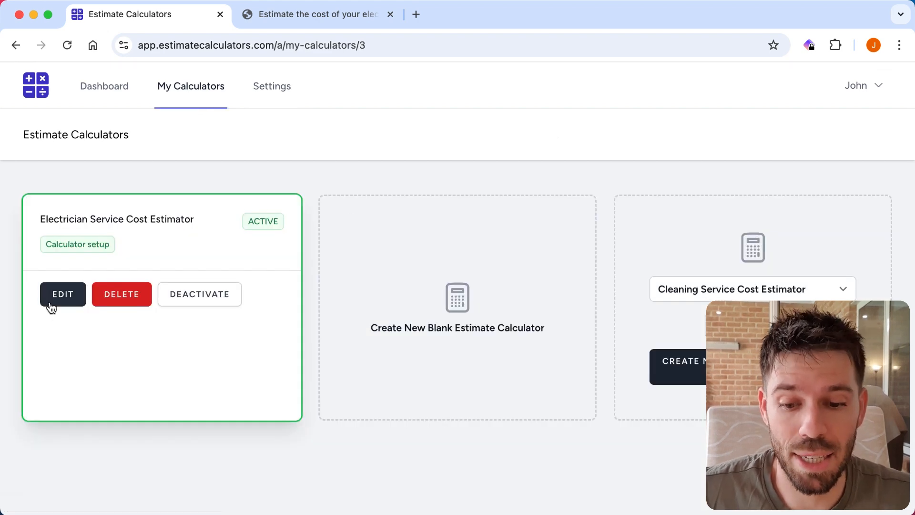
click(53, 304)
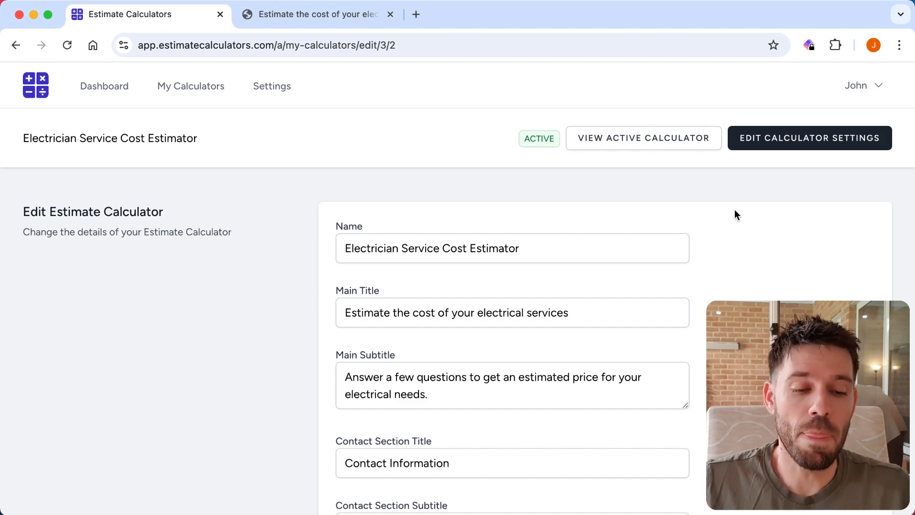
scroll(735, 215, down, 5)
scroll(780, 169, up, 2)
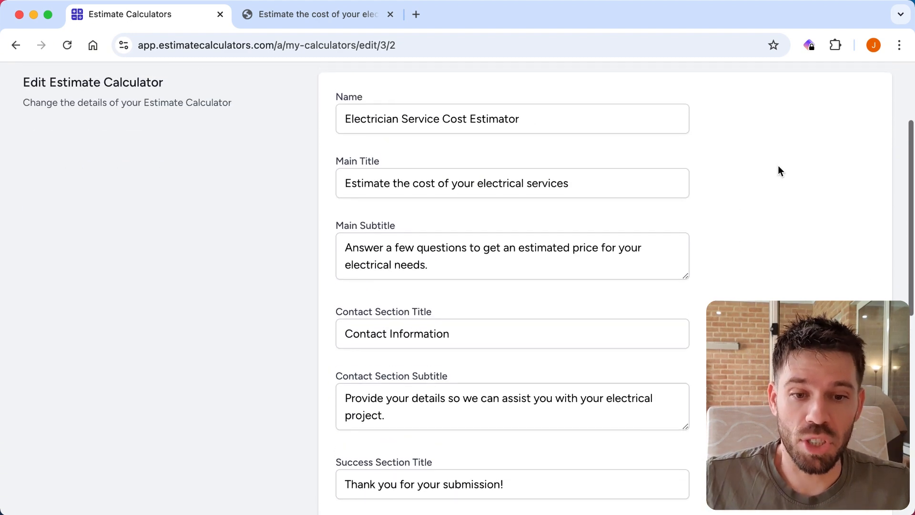
Step: Return to the live calculator and answer Electrical Wiring Installation and Residential to check how its questions appear
click(293, 16)
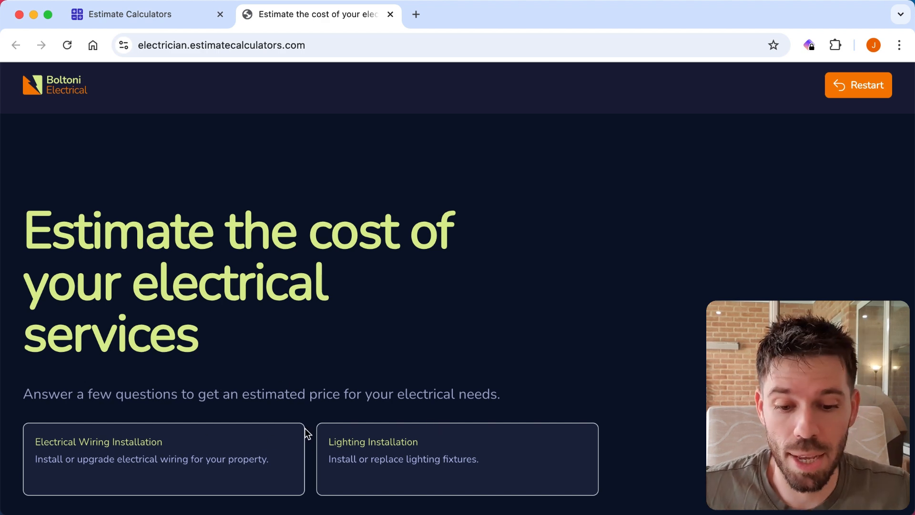
click(283, 438)
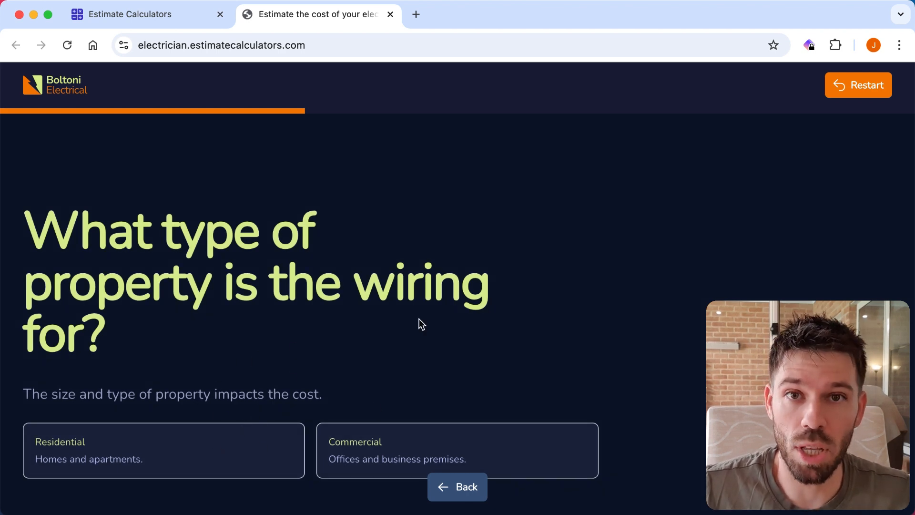
scroll(419, 319, down, 2)
scroll(419, 319, down, 1)
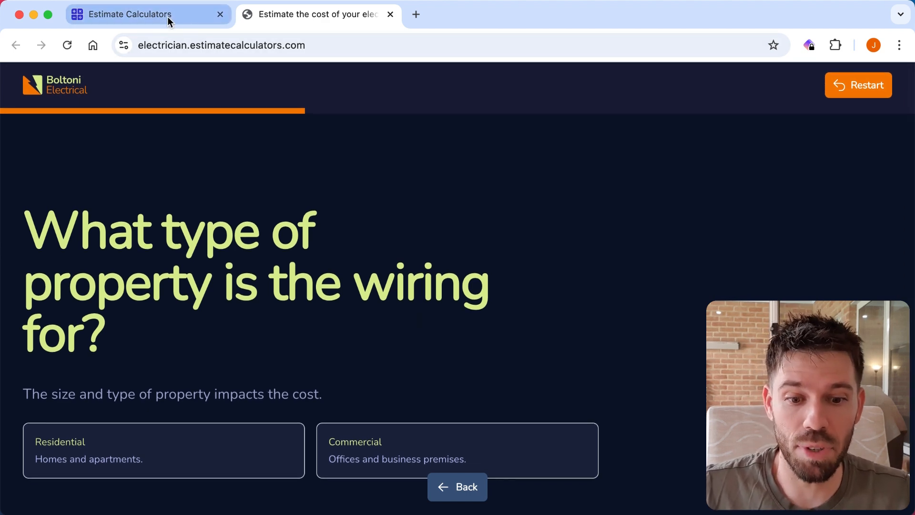
click(222, 448)
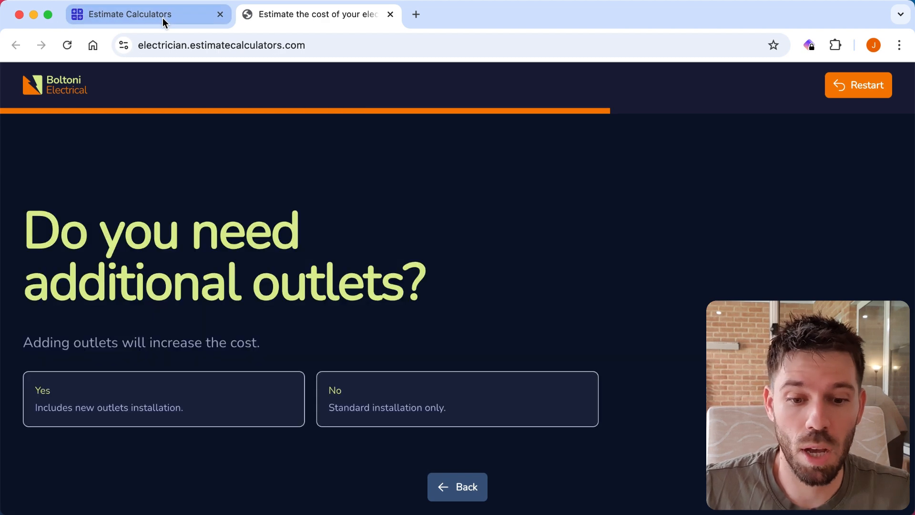
Step: Go back to the calculator editor and review the contact and success section texts and the services list
click(163, 18)
scroll(210, 262, down, 2)
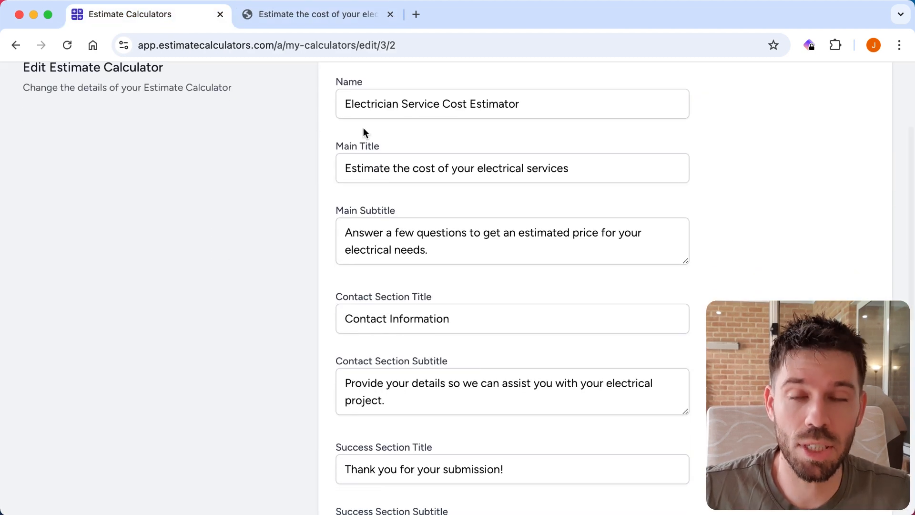
scroll(484, 170, down, 5)
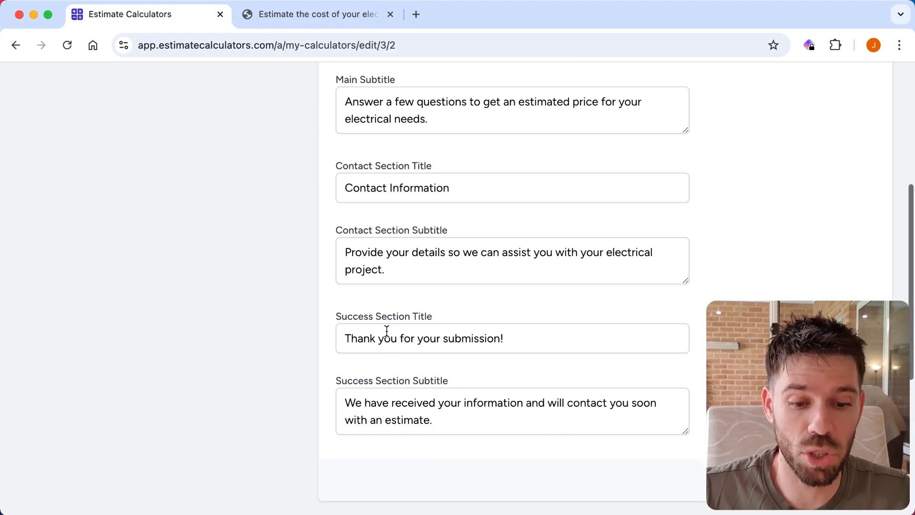
scroll(707, 220, down, 3)
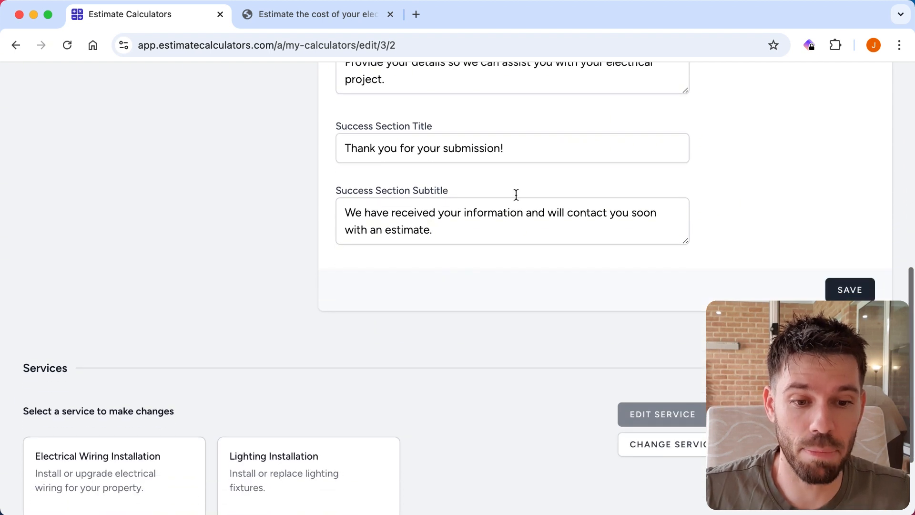
scroll(699, 180, down, 3)
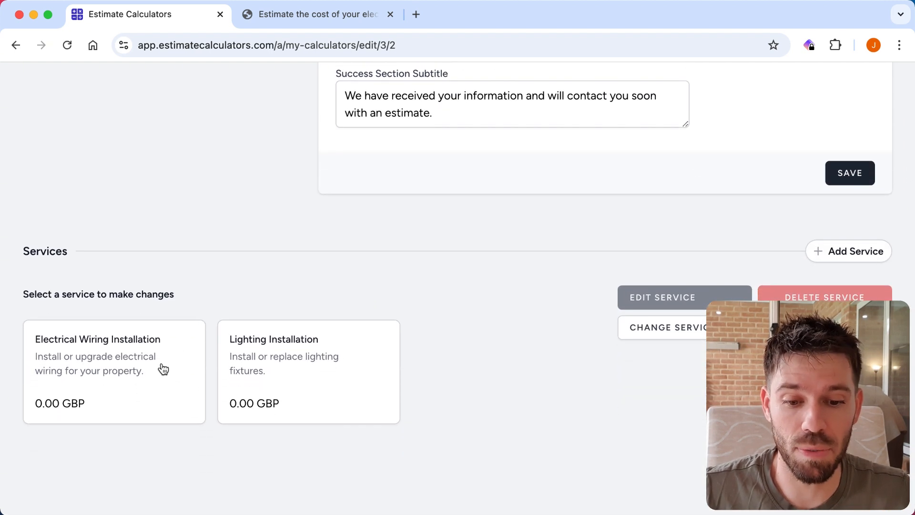
Step: Select the Electrical Wiring Installation service and its property type question to view the possible answers and their prices
click(116, 350)
scroll(426, 252, down, 4)
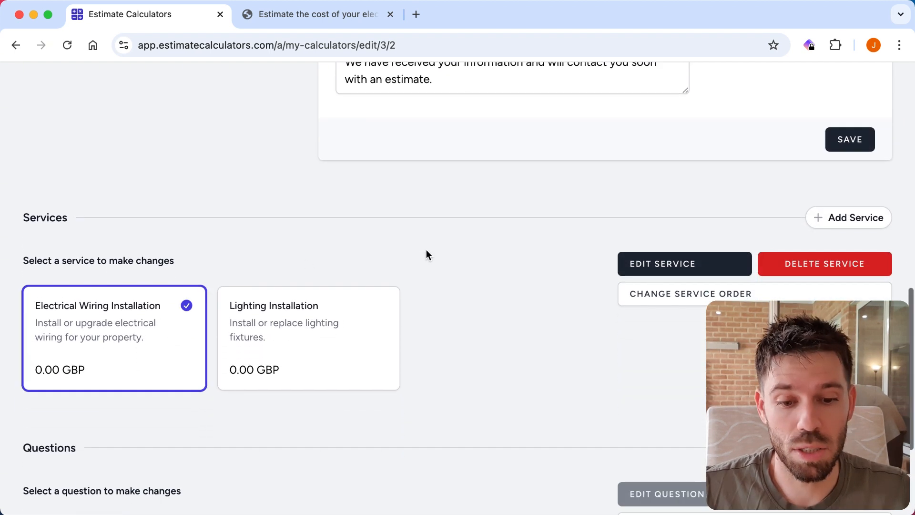
scroll(282, 310, down, 1)
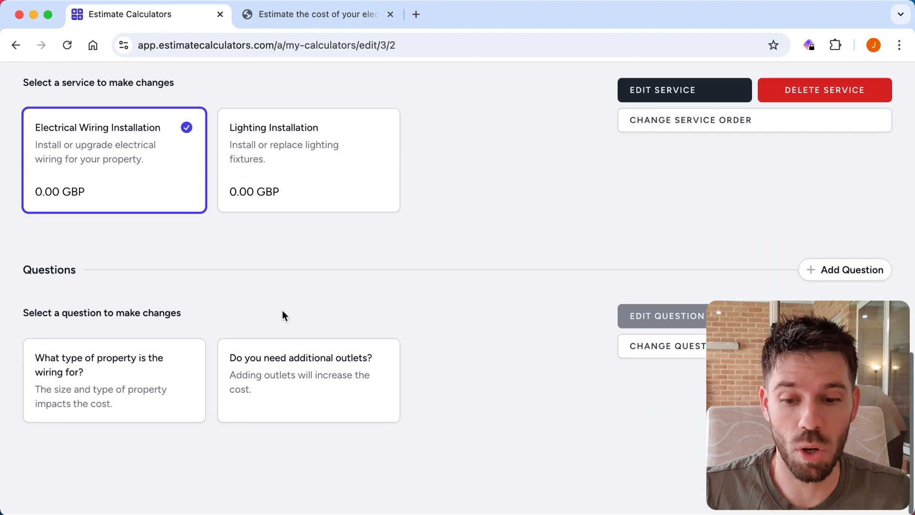
click(136, 388)
scroll(479, 289, down, 4)
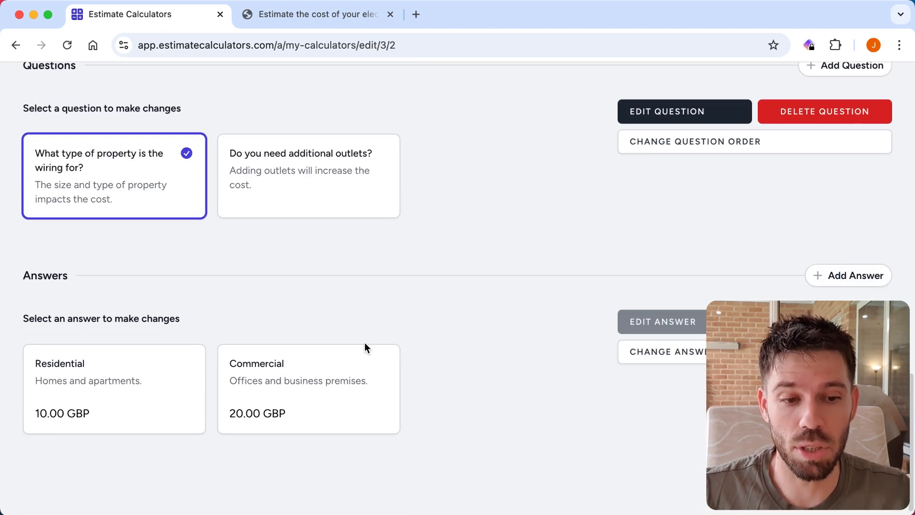
Step: Change the service order so that Electrical Wiring Installation comes after Lighting Installation
scroll(365, 342, up, 3)
scroll(365, 347, up, 2)
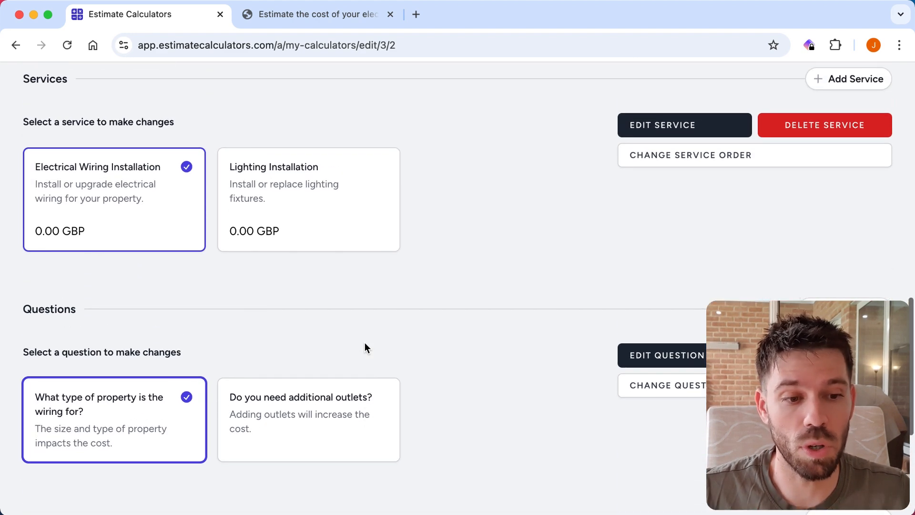
click(713, 160)
drag(591, 173, 590, 227)
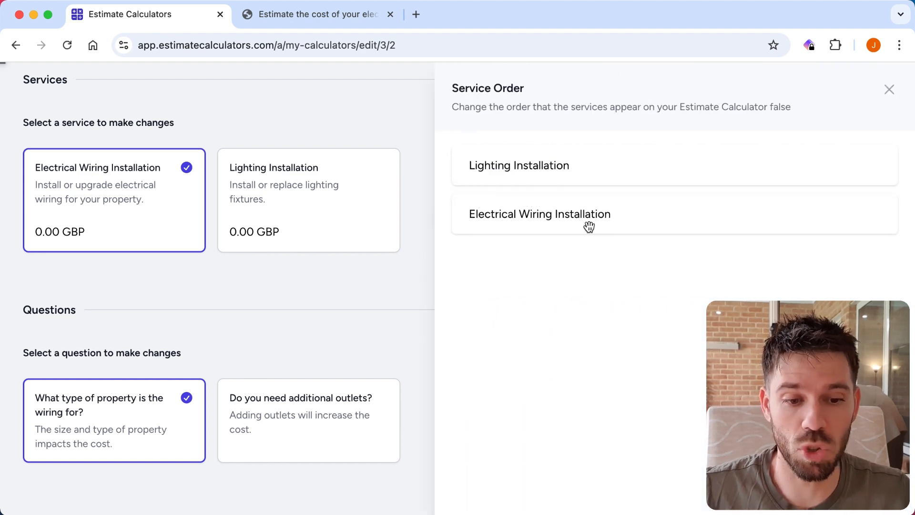
Step: Switch to the live calculator, restart it and reload the page to check the order of its services
click(310, 16)
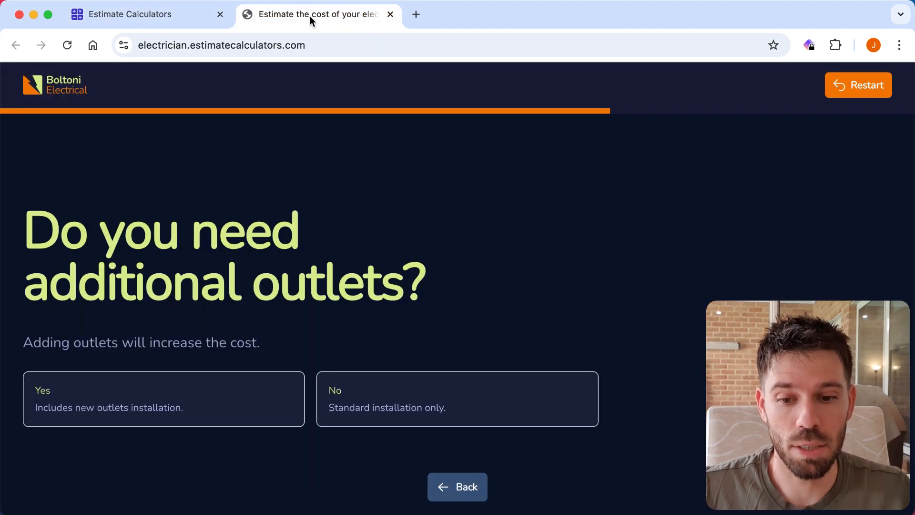
click(874, 86)
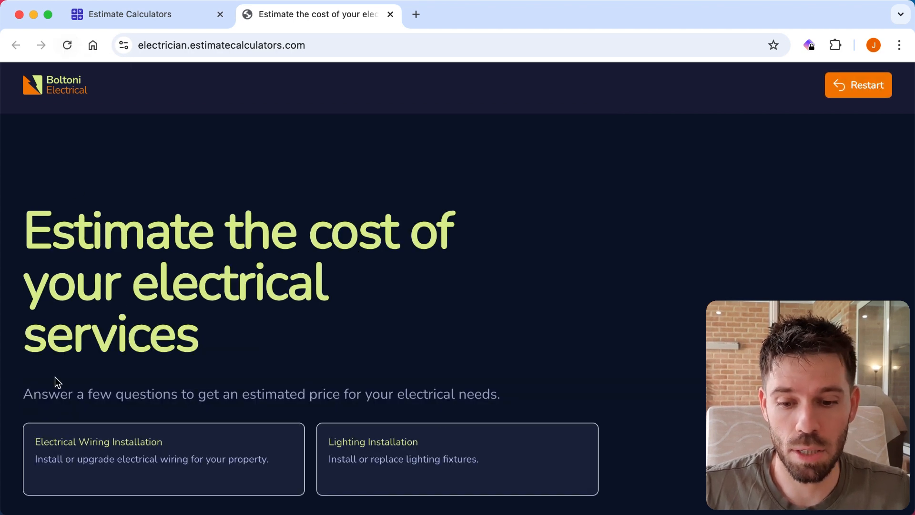
click(67, 47)
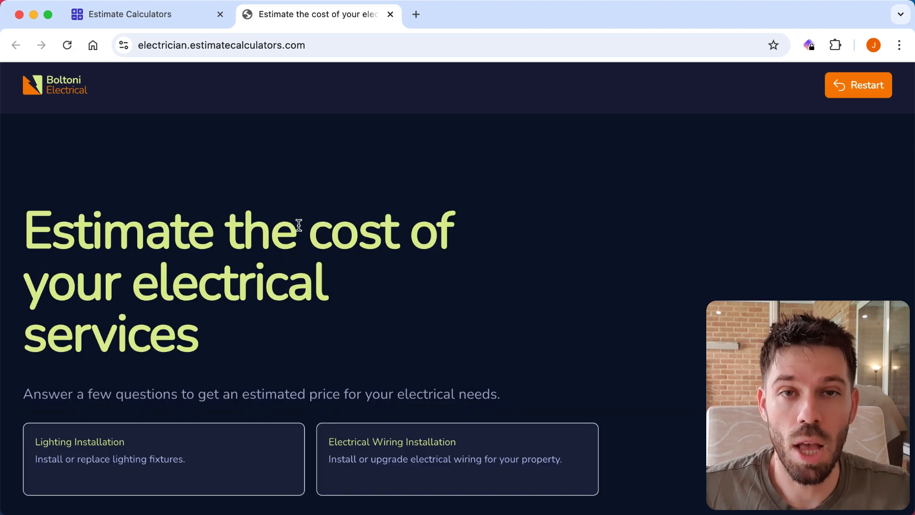
Step: Back in the calculator editor, close the service order and set the Lighting Installation service's amount to 20000 (200.00 GBP), saving the change
click(153, 14)
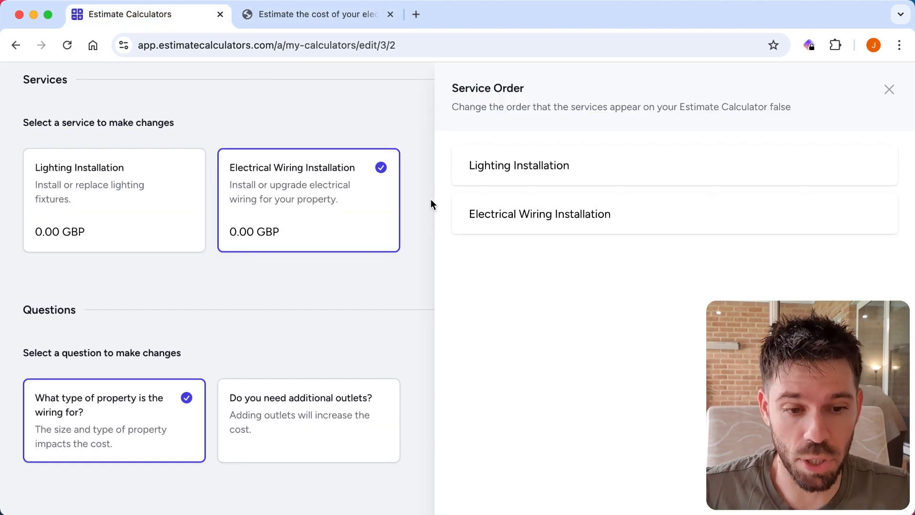
click(364, 300)
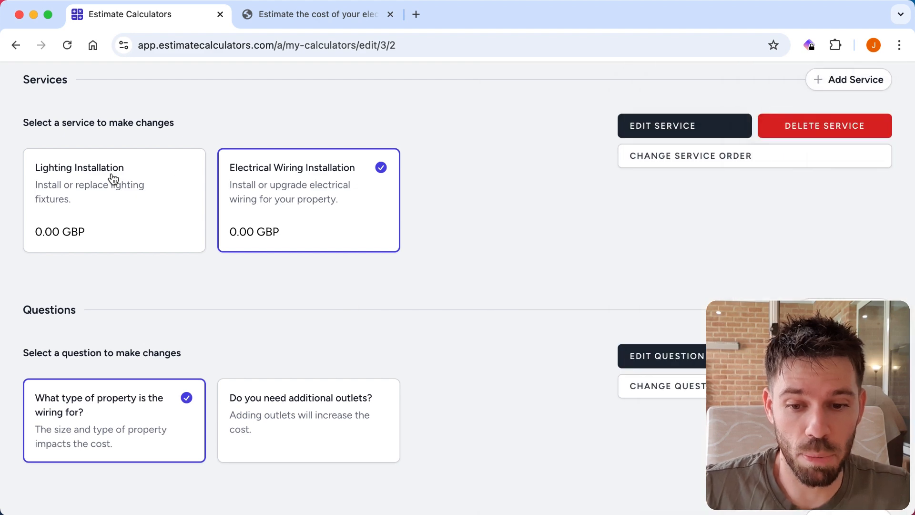
click(113, 179)
click(682, 126)
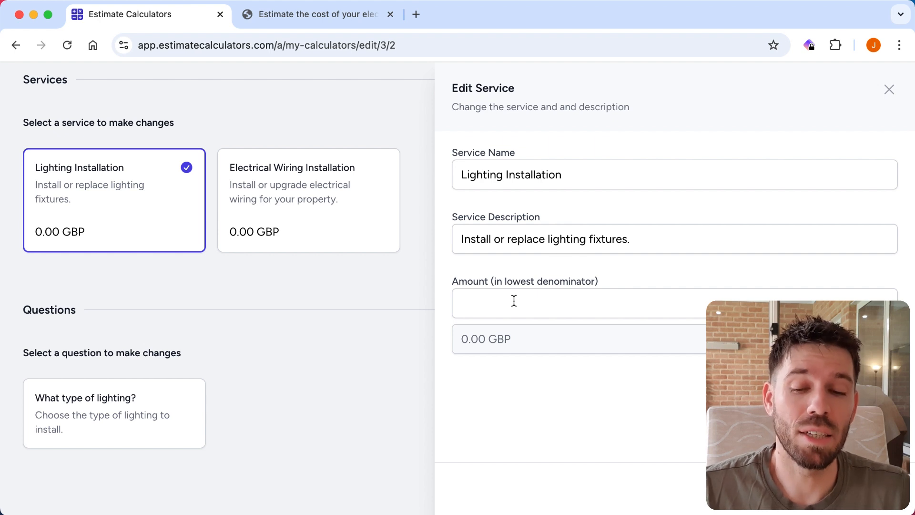
click(514, 301)
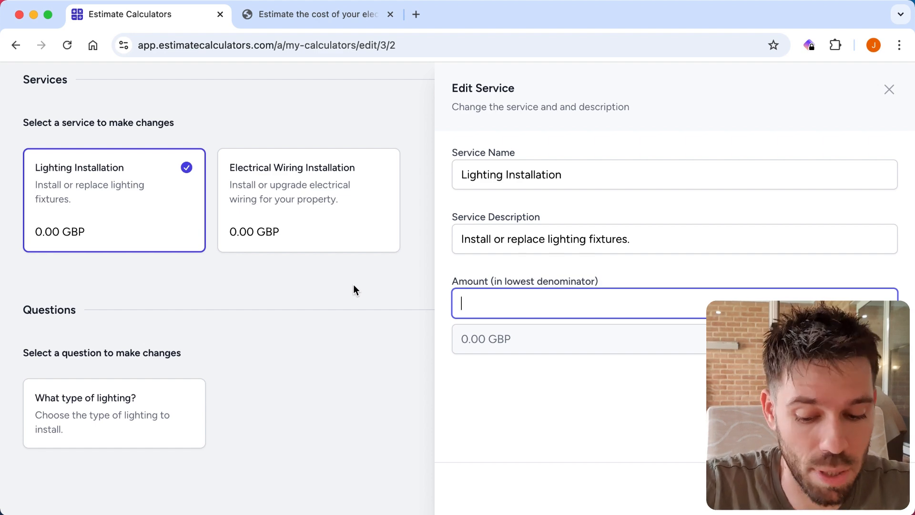
text(2000)
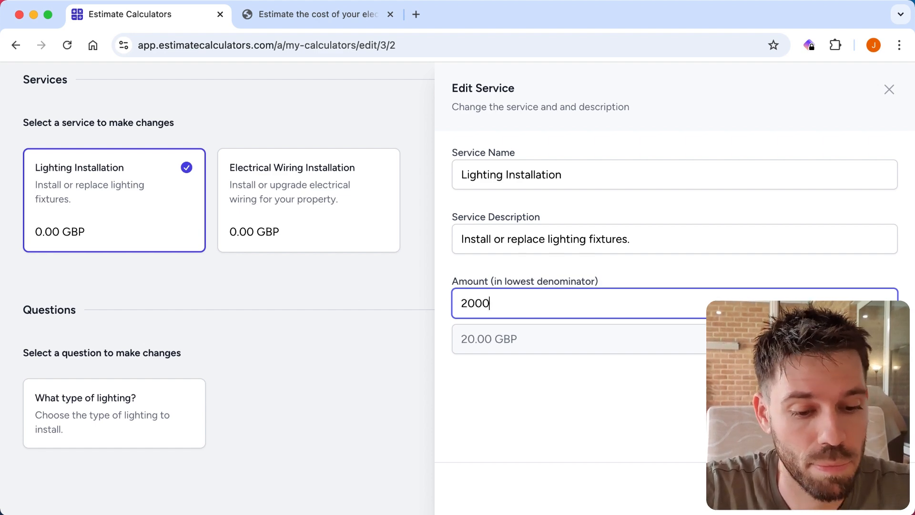
text(0)
click(870, 490)
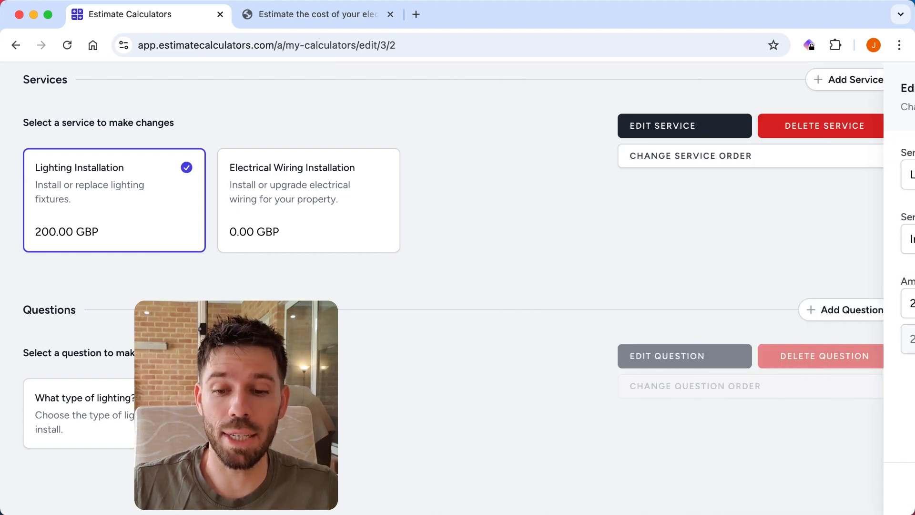
Step: Select the "What type of lighting?" question to view its possible answers and their prices
click(135, 413)
scroll(258, 306, down, 5)
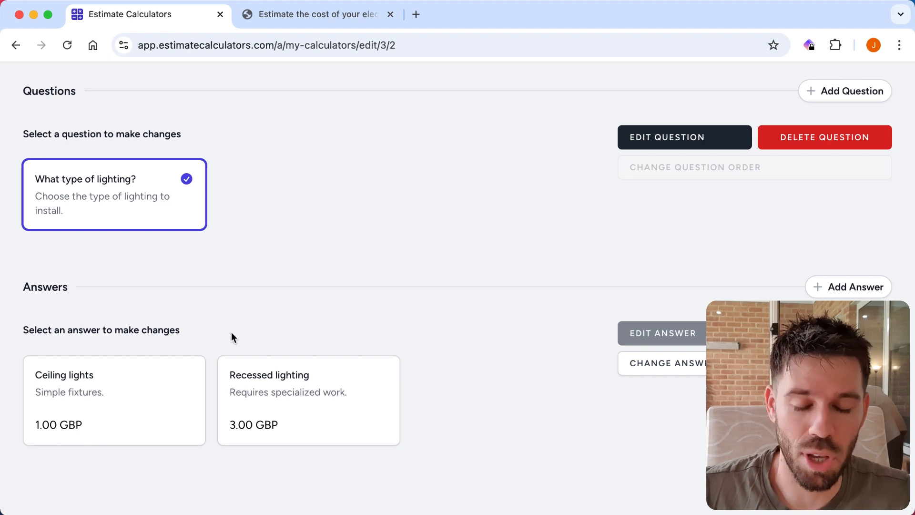
scroll(415, 229, up, 12)
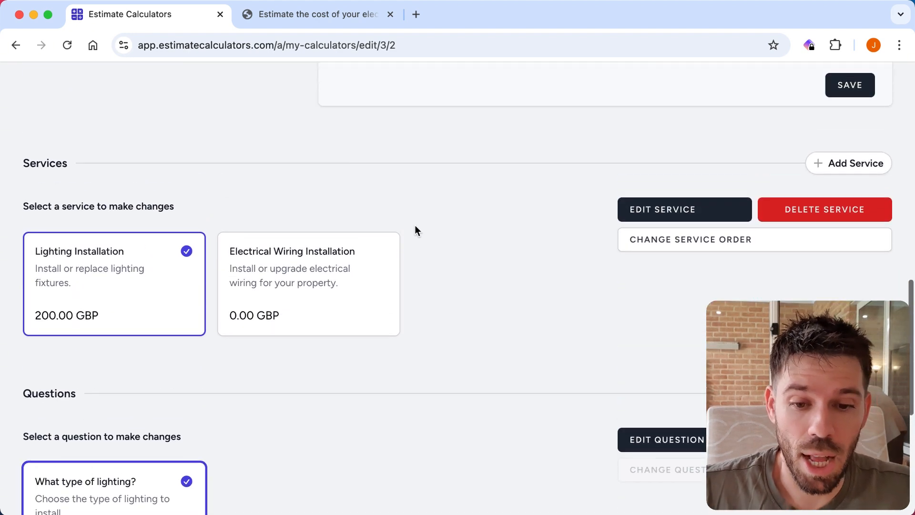
Step: Open the calculator settings and review the general options and the contact fields with their labels, input types and required options
scroll(704, 279, up, 10)
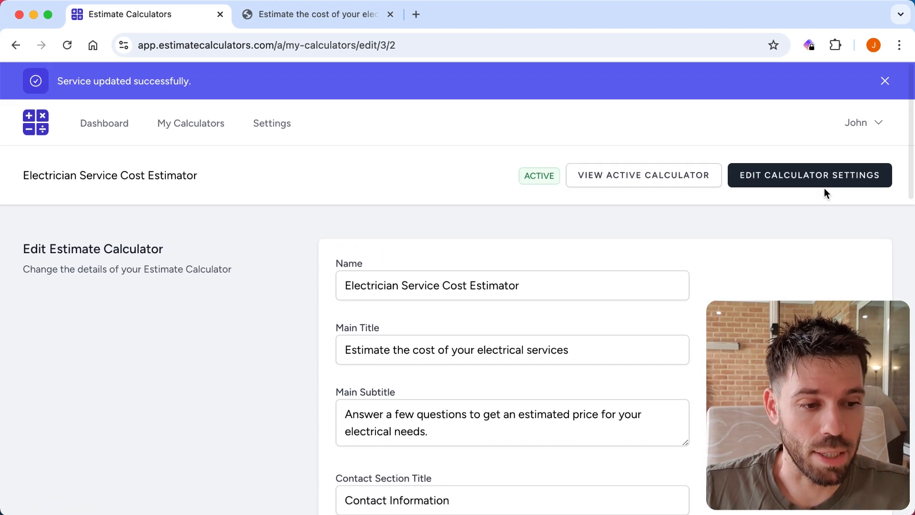
click(861, 176)
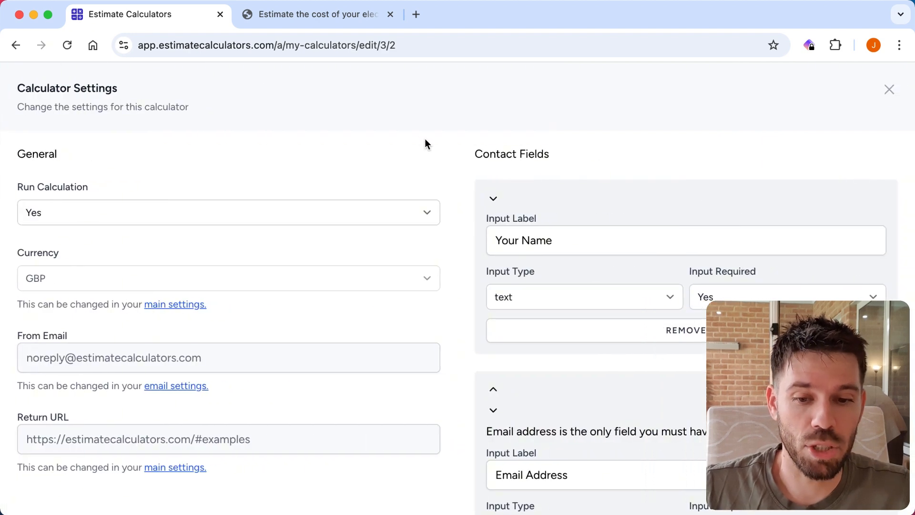
scroll(423, 146, down, 6)
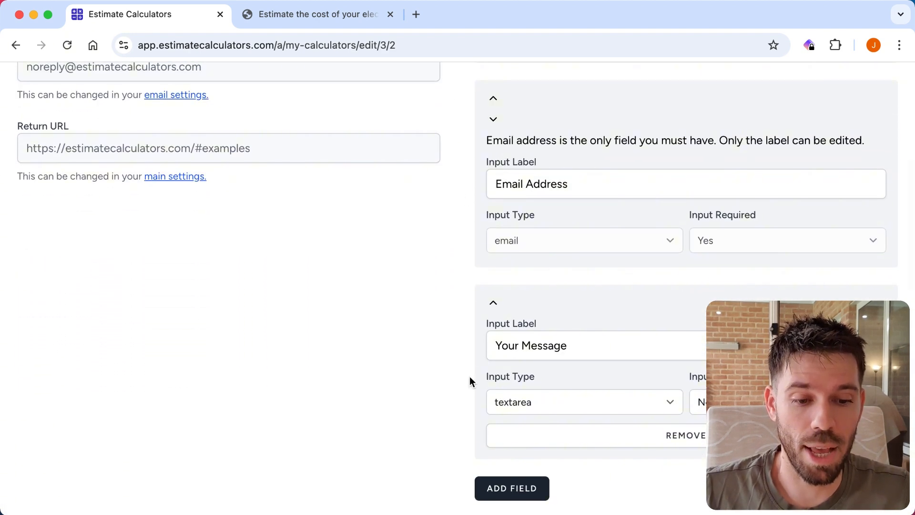
scroll(470, 380, up, 6)
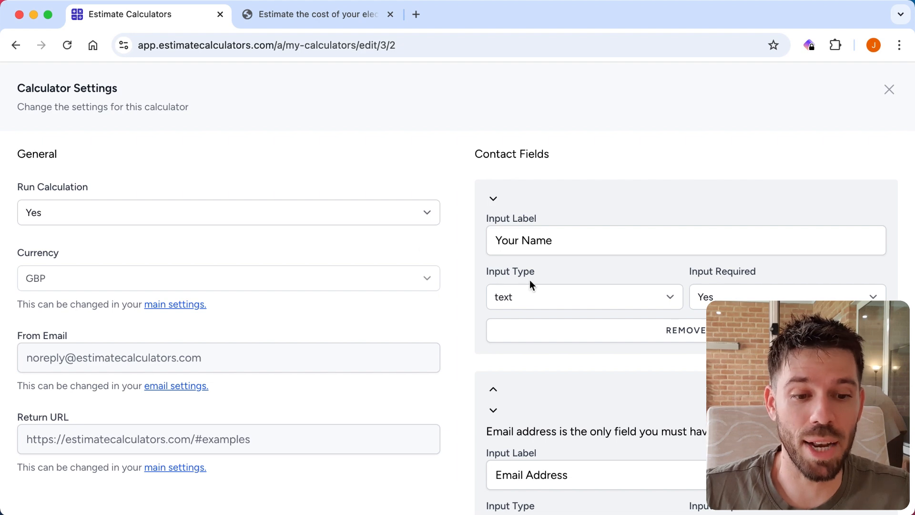
scroll(633, 271, down, 7)
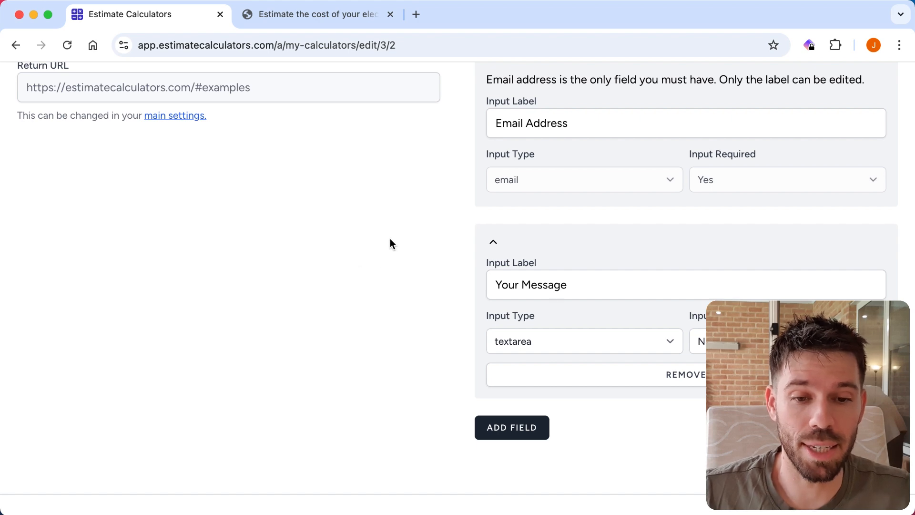
scroll(457, 331, down, 3)
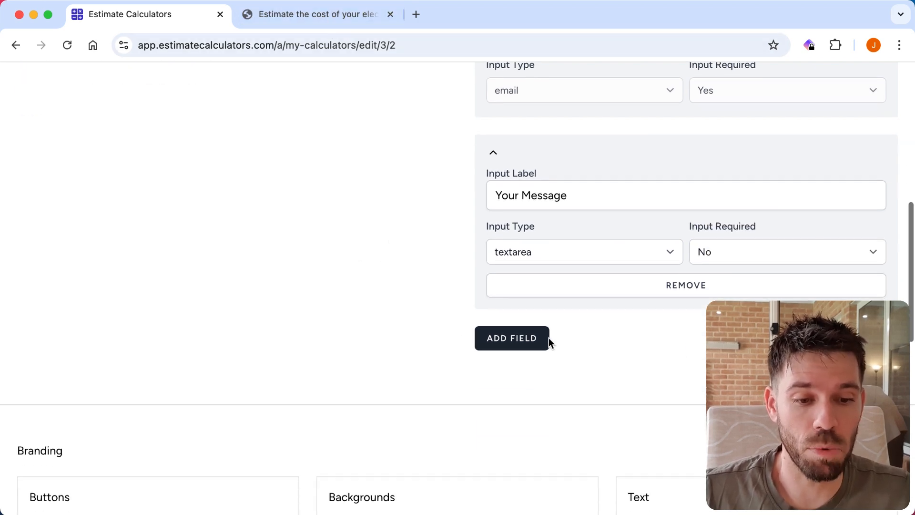
scroll(375, 238, up, 10)
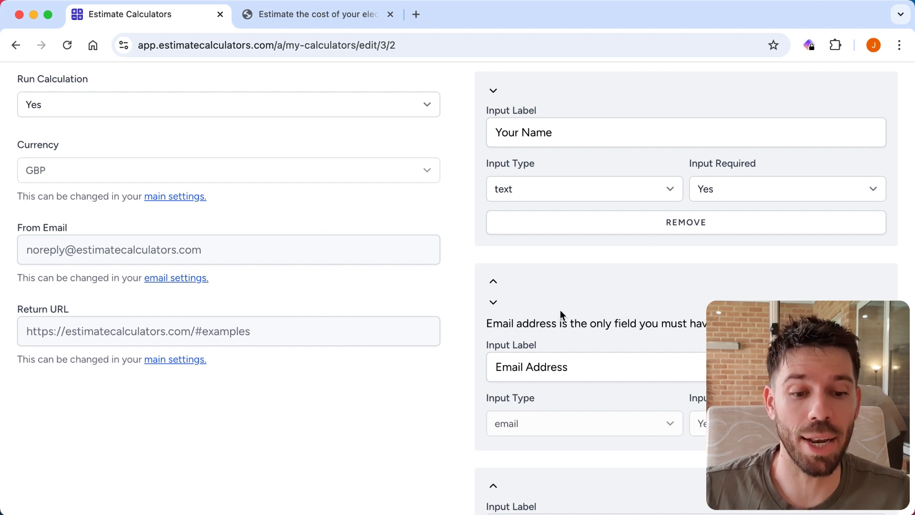
scroll(402, 331, down, 3)
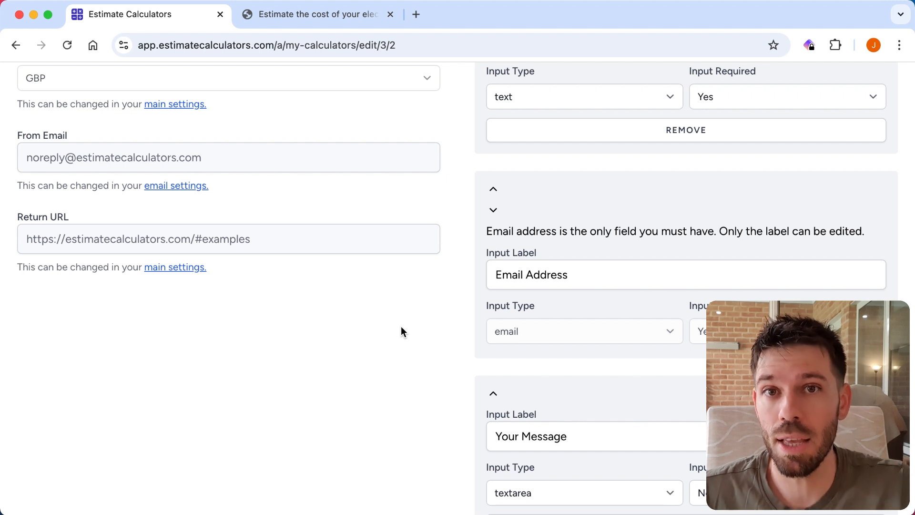
scroll(402, 332, down, 5)
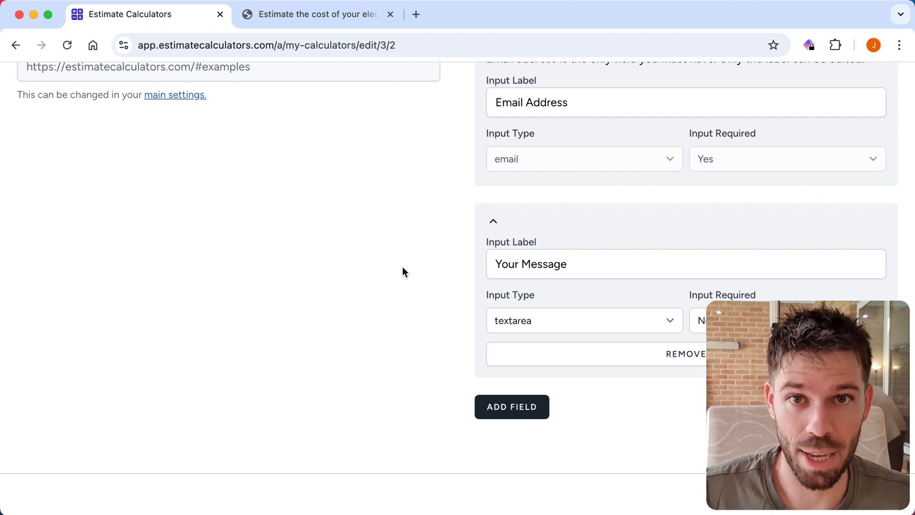
Step: Change the Restart Button Text colour in the branding settings to dark red
scroll(383, 222, down, 10)
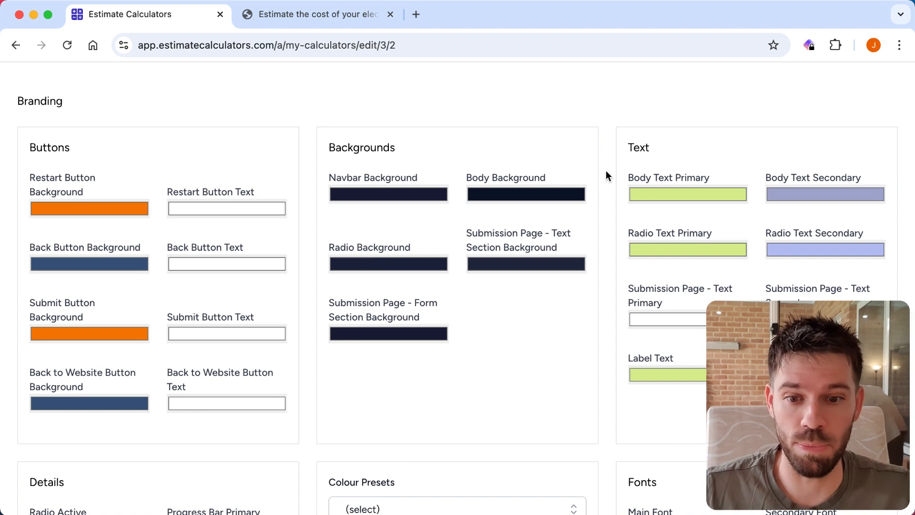
scroll(607, 171, down, 4)
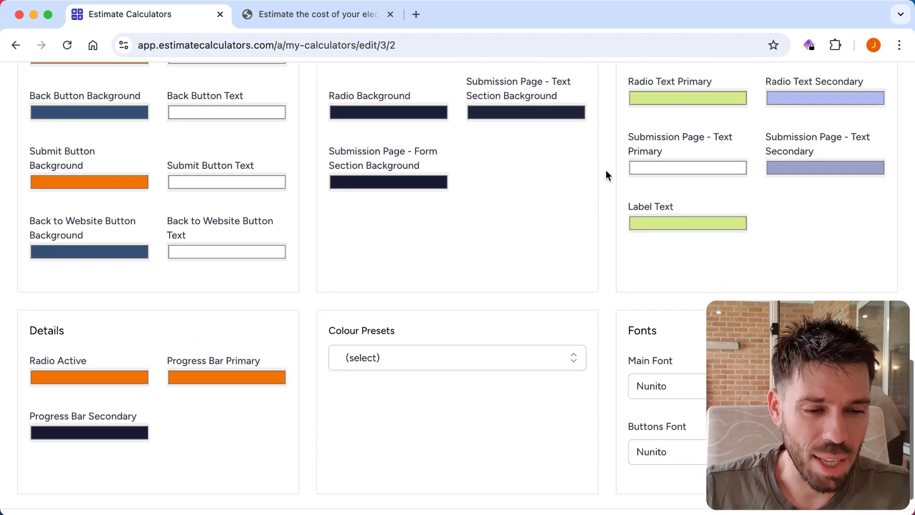
scroll(606, 173, up, 2)
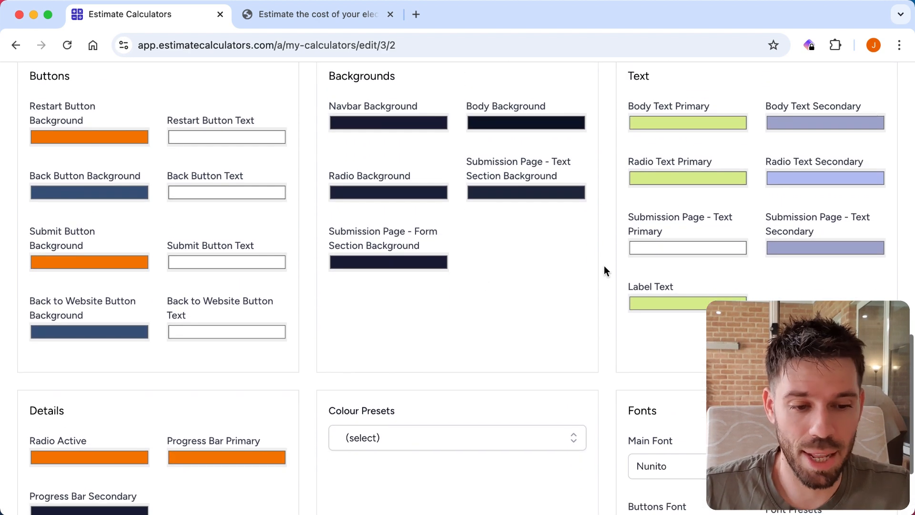
click(212, 136)
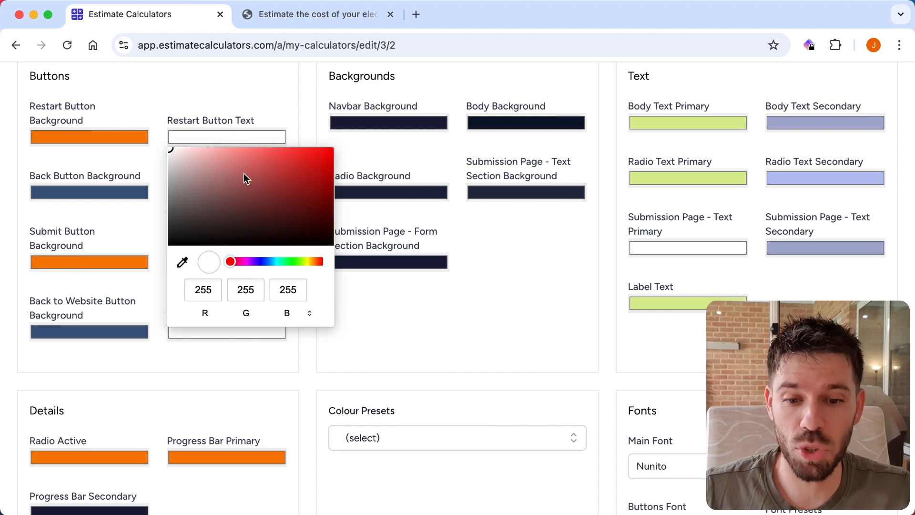
click(275, 203)
click(313, 179)
click(510, 308)
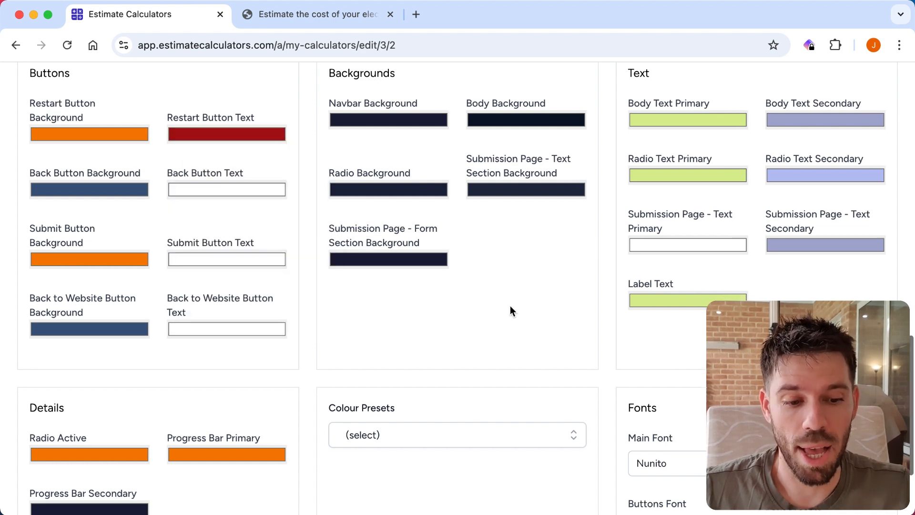
Step: Apply the amber-dawn colour preset to the calculator's branding and save the settings
scroll(513, 305, down, 3)
click(517, 345)
scroll(568, 260, down, 1)
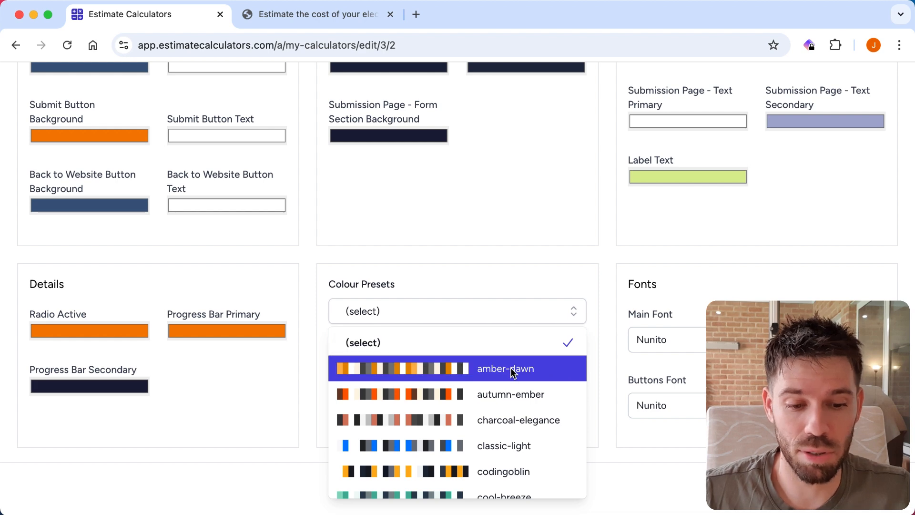
click(513, 372)
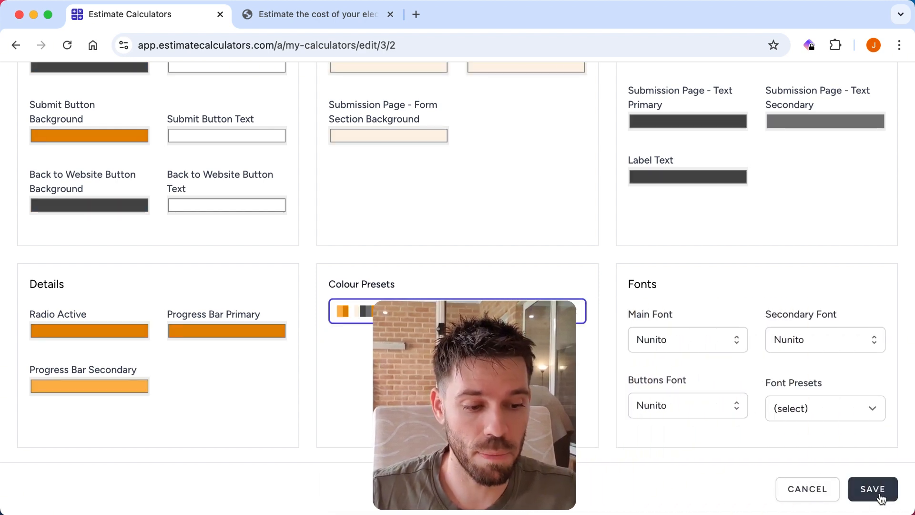
click(880, 492)
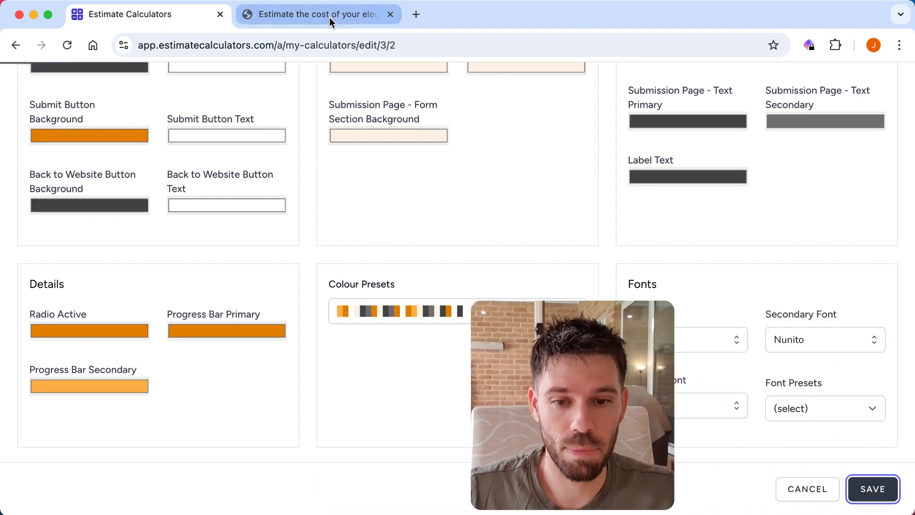
Step: Reload the live calculator and answer Lighting Installation and Recessed lighting to check the new colours
click(330, 17)
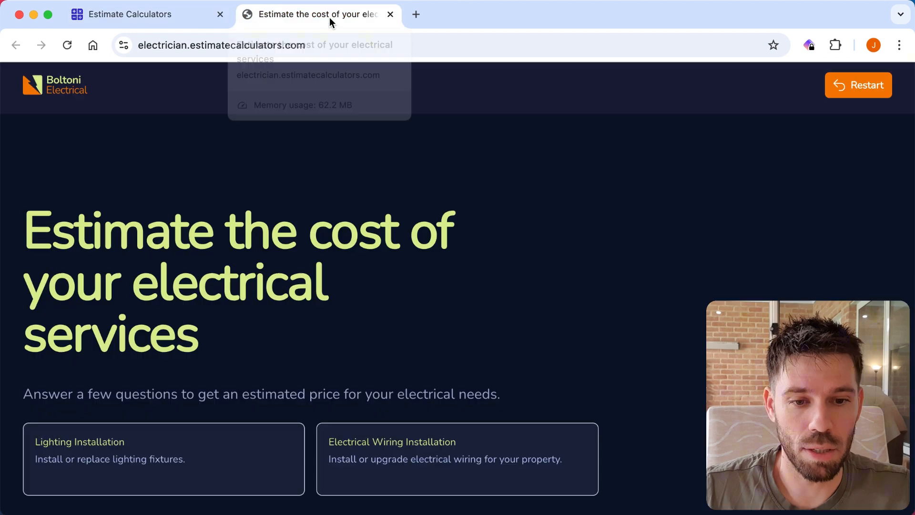
click(69, 44)
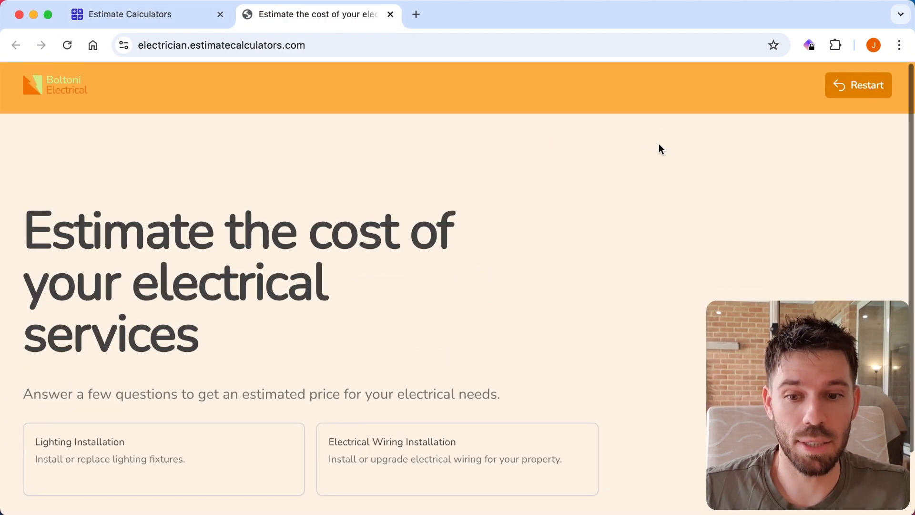
click(202, 447)
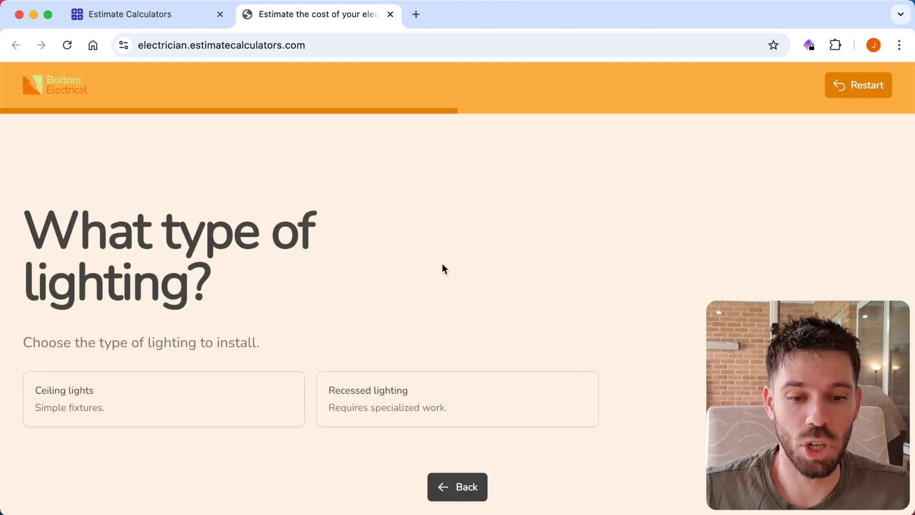
click(447, 406)
Step: Return to the branding settings, apply the neon-pulse colour preset to the calculator and save the settings
click(167, 19)
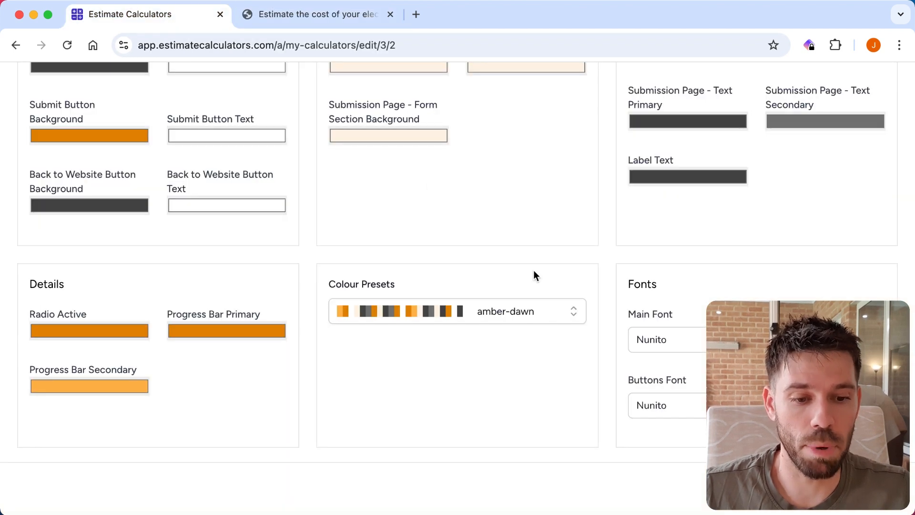
click(477, 313)
scroll(491, 382, down, 1)
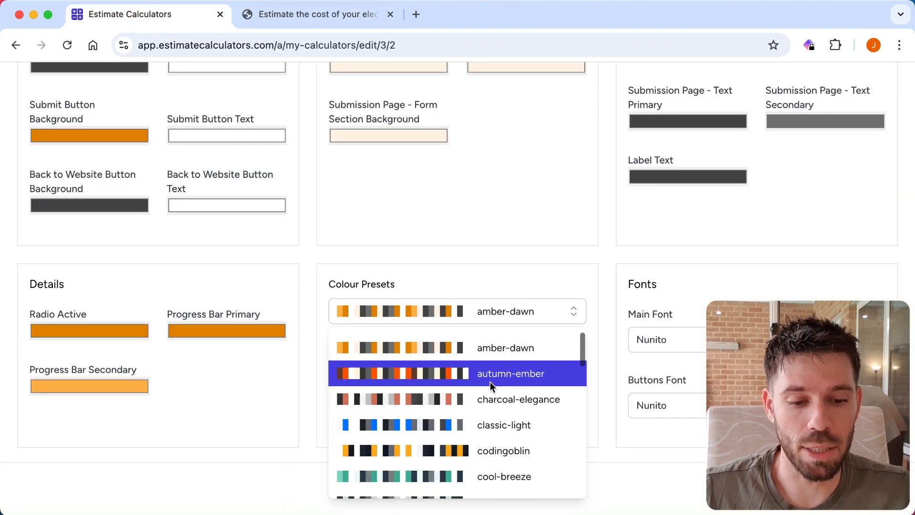
scroll(535, 381, down, 5)
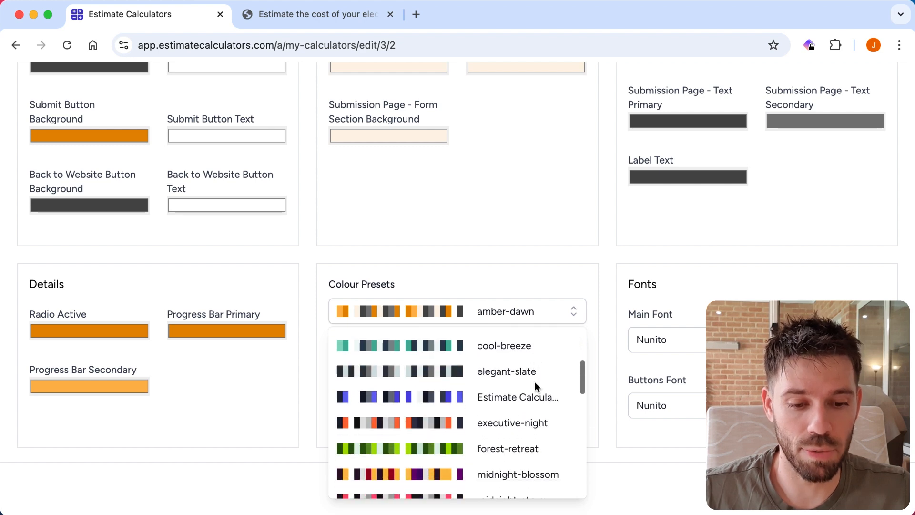
scroll(496, 381, down, 4)
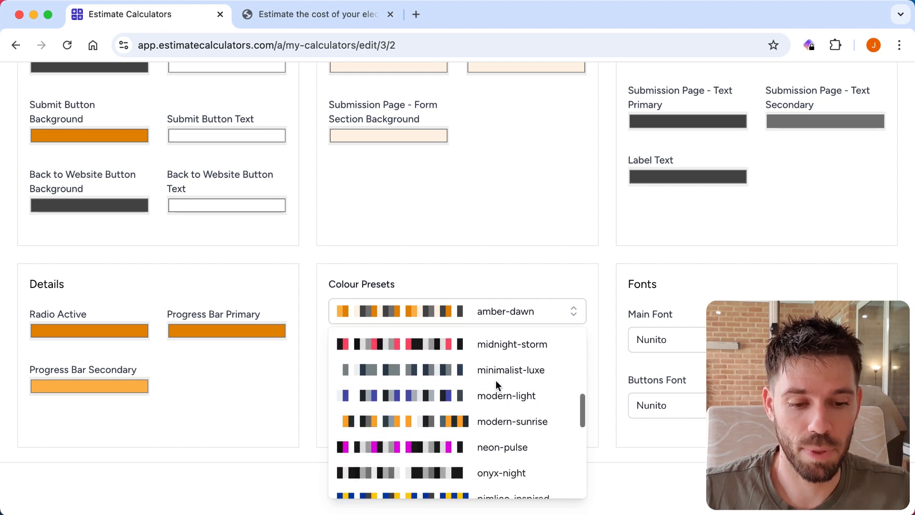
scroll(496, 380, down, 1)
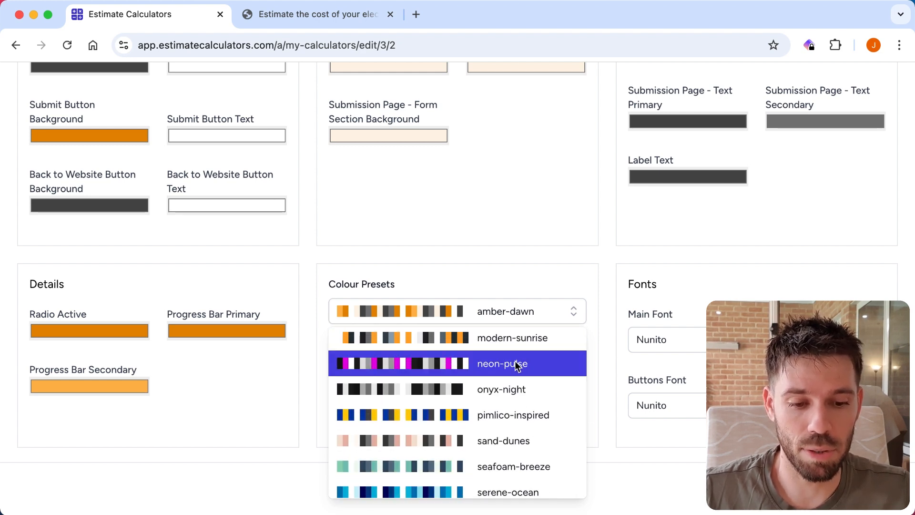
click(515, 367)
click(869, 488)
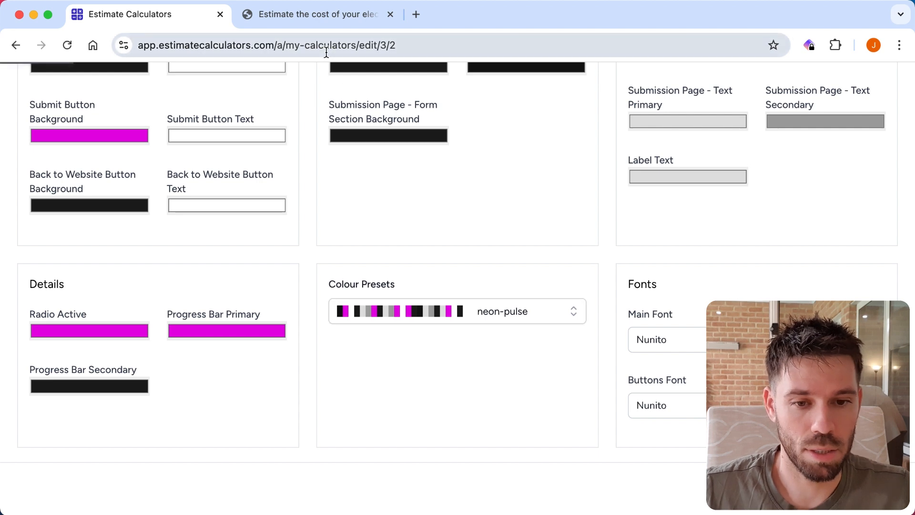
Step: Reload the live calculator and answer Electrical Wiring Installation and Residential to check the neon-pulse colours
click(291, 19)
click(68, 45)
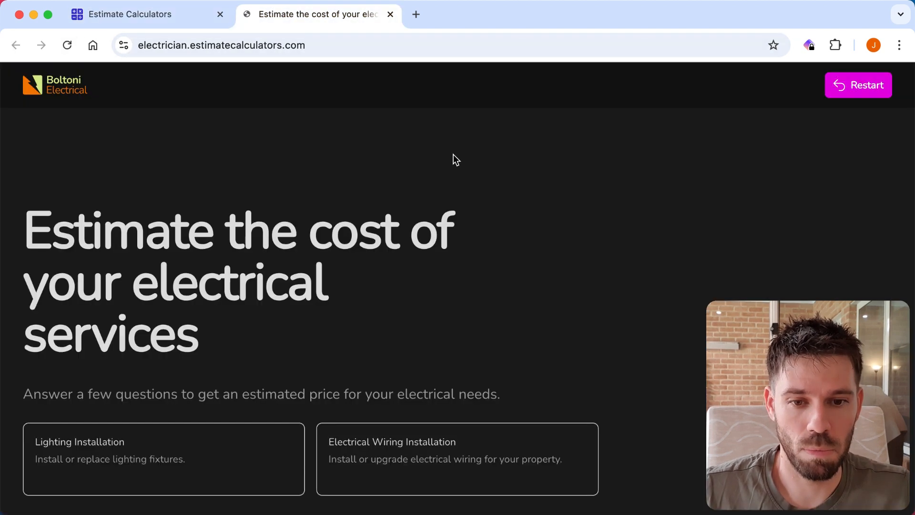
click(400, 429)
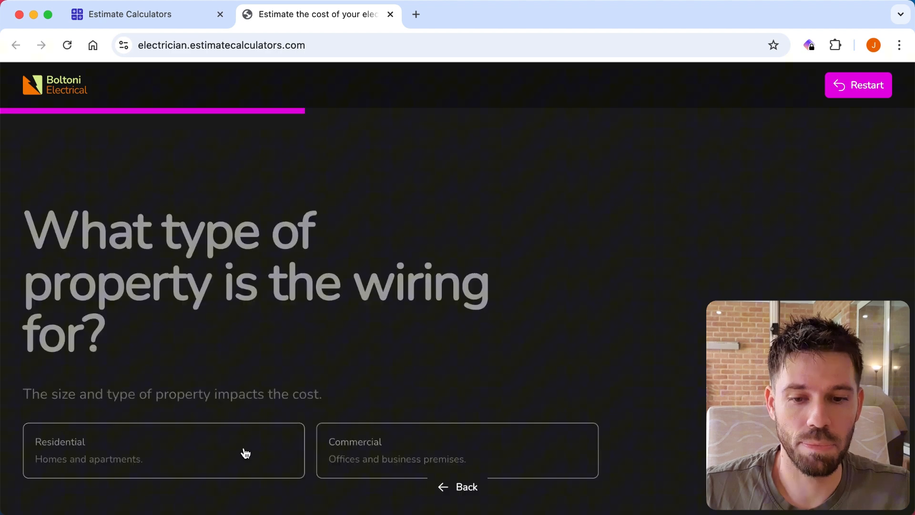
click(220, 436)
Step: Apply the el classic font preset in the calculator's branding settings and save the settings
click(104, 14)
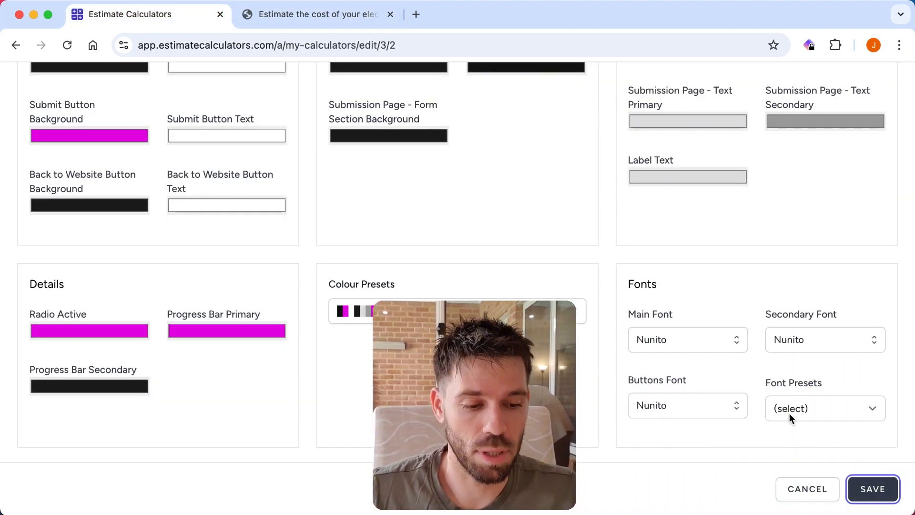
click(789, 414)
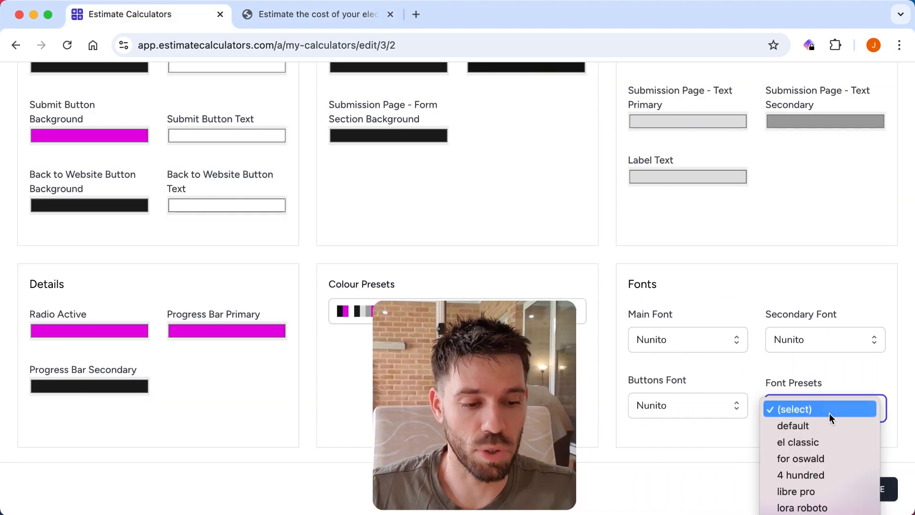
click(829, 442)
click(873, 490)
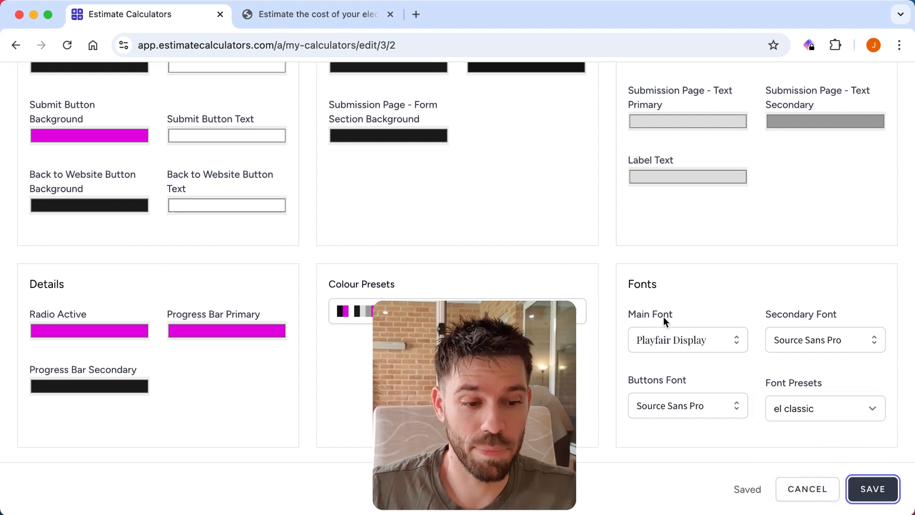
Step: Reload the live calculator and answer Lighting Installation and Recessed lighting to check the el classic fonts
click(338, 19)
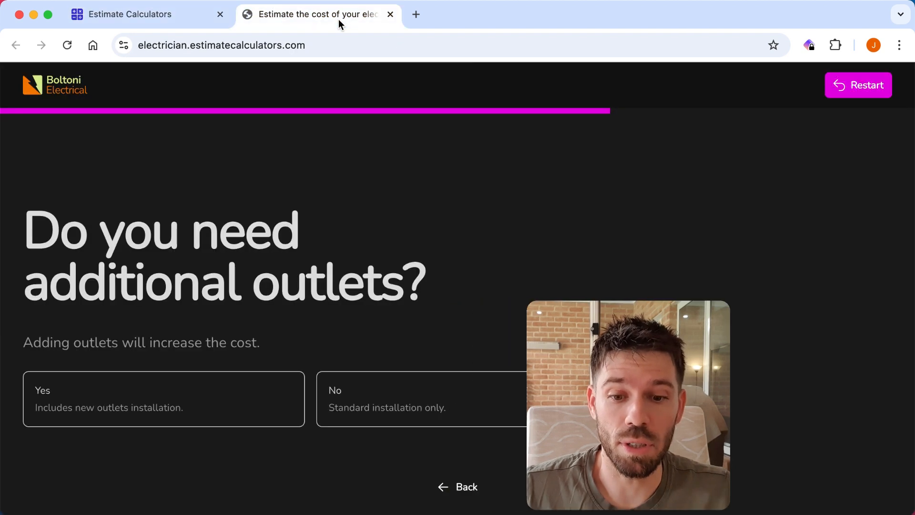
click(67, 45)
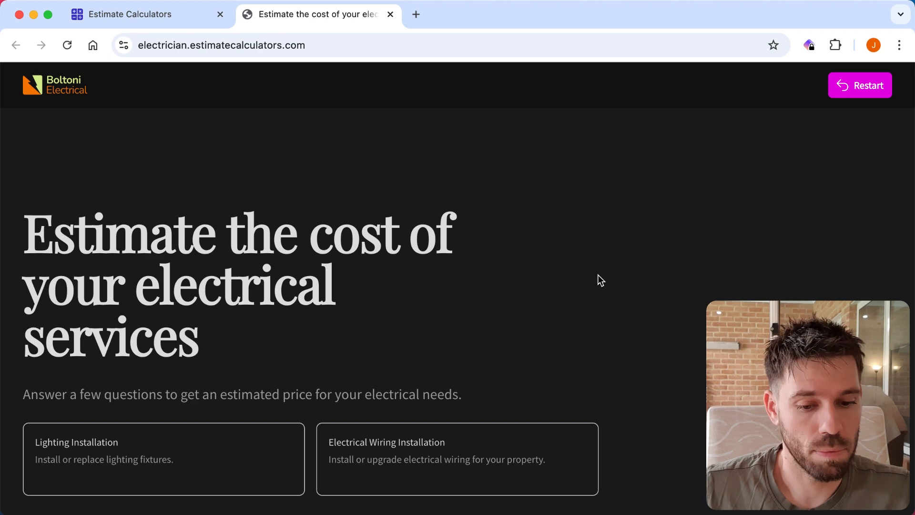
click(200, 465)
click(409, 331)
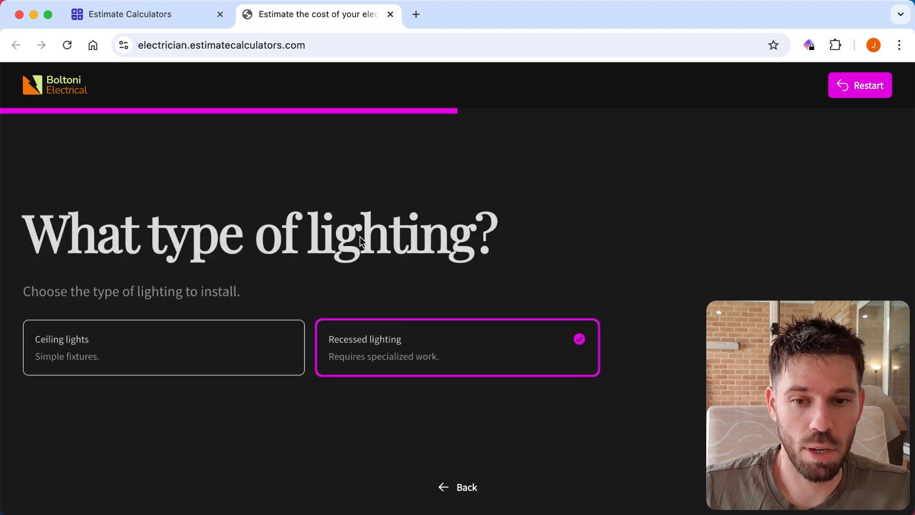
Step: Apply the font preset with Quattrocento as main font and the slate-dusk colour preset in the branding settings, and save
click(177, 6)
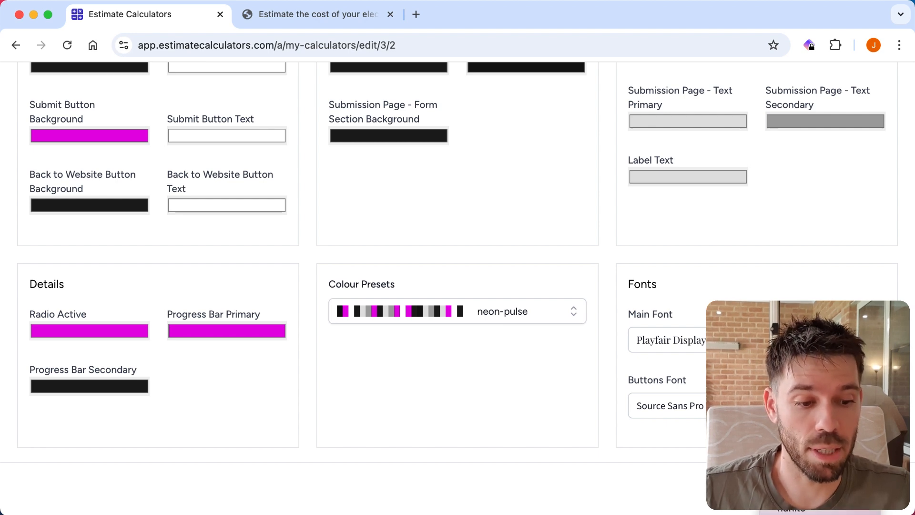
click(810, 457)
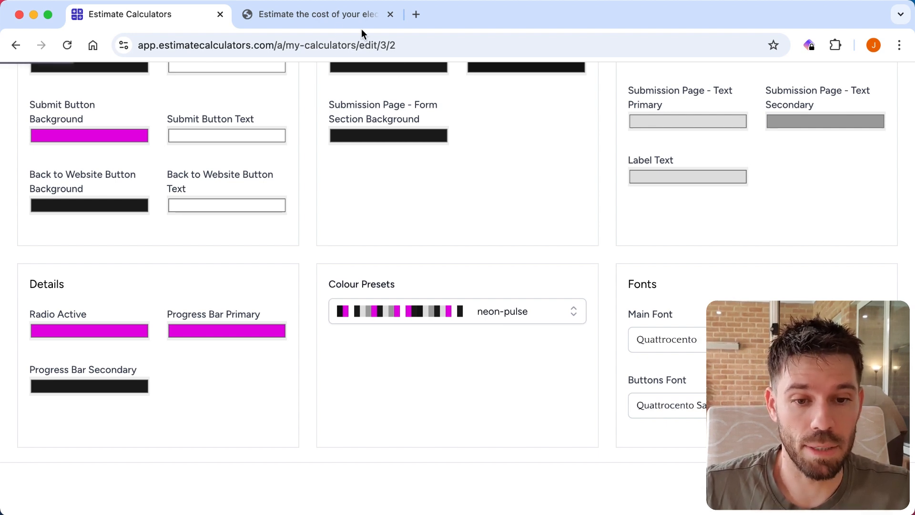
click(535, 310)
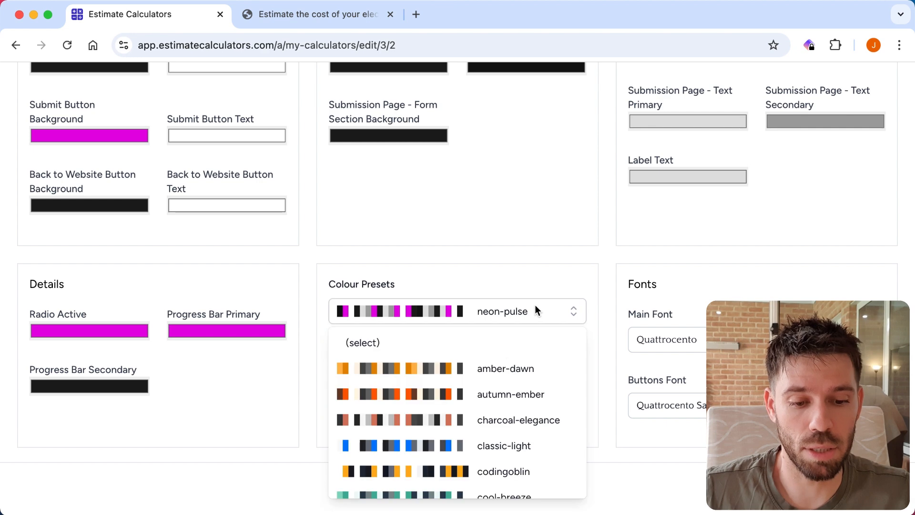
scroll(485, 396, down, 3)
scroll(486, 397, down, 5)
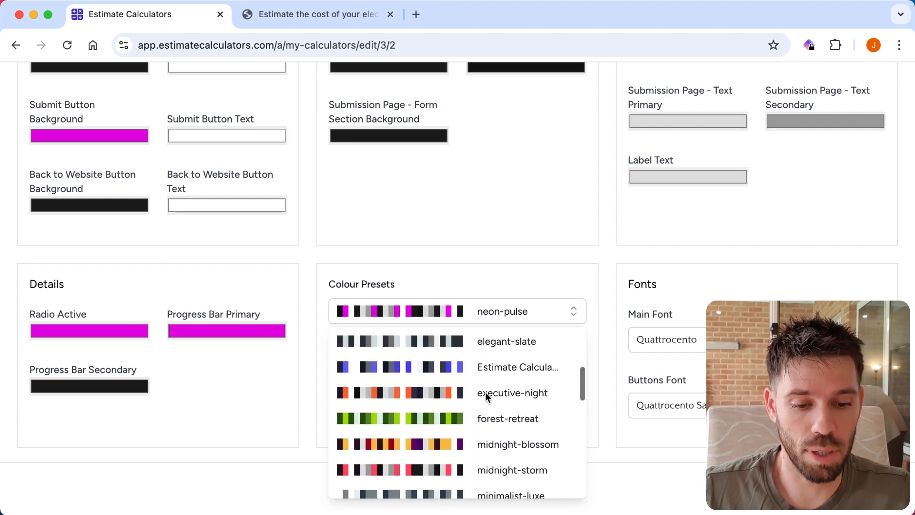
scroll(501, 403, down, 4)
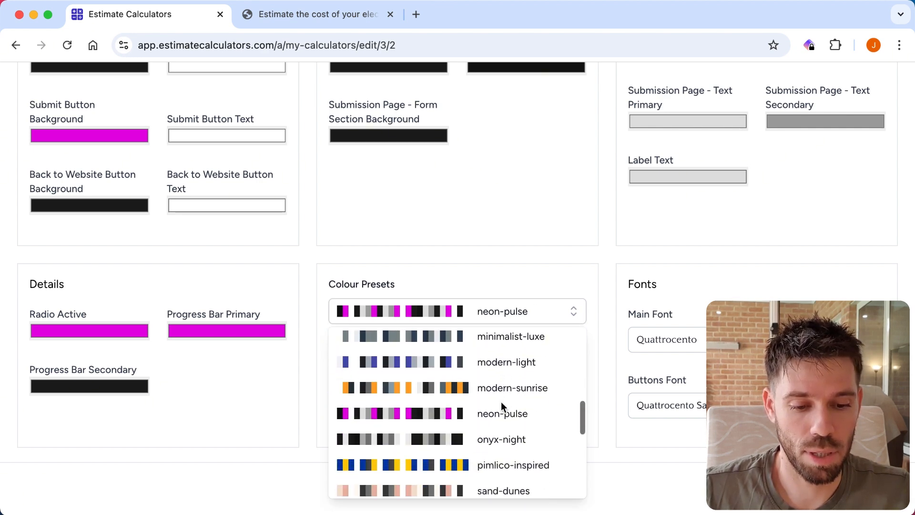
click(502, 420)
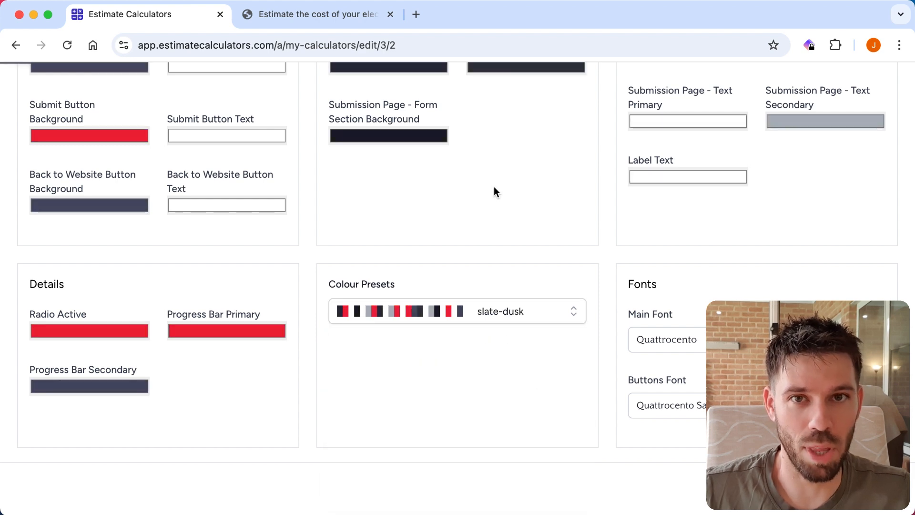
Step: Reload the live calculator, answer Lighting Installation and Recessed lighting, and check the slate-dusk colours and Quattrocento font through to the contact form's name field
click(340, 18)
click(67, 42)
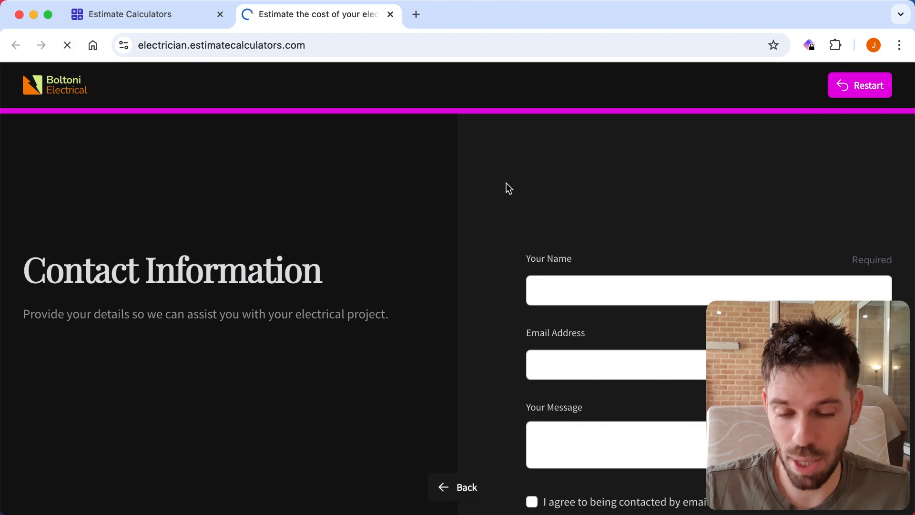
scroll(510, 188, down, 1)
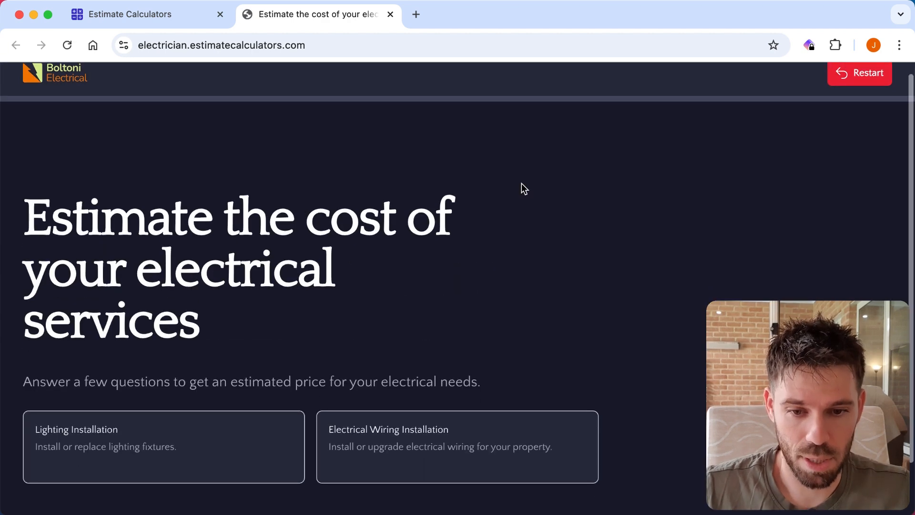
click(284, 471)
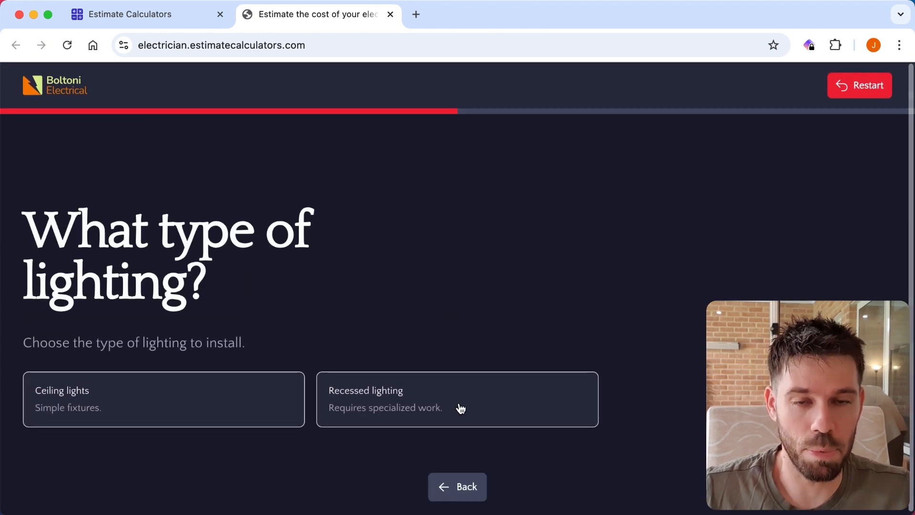
click(461, 408)
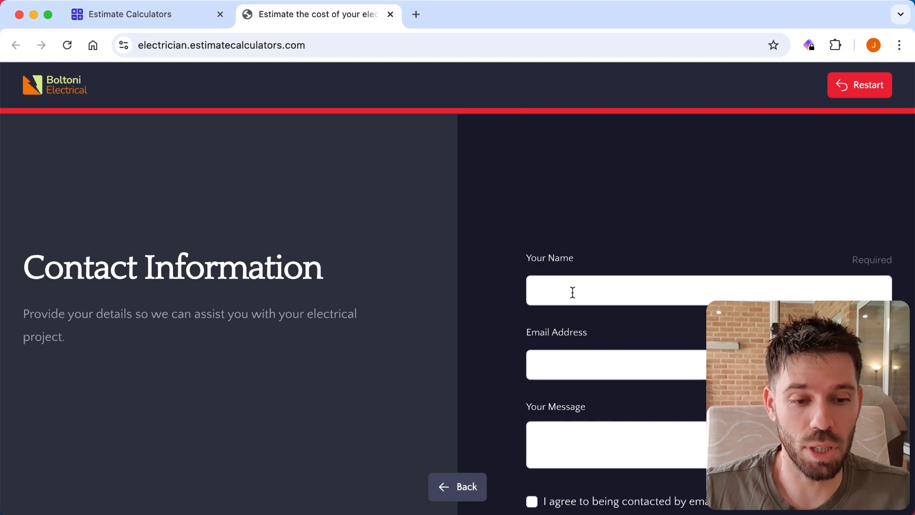
click(573, 292)
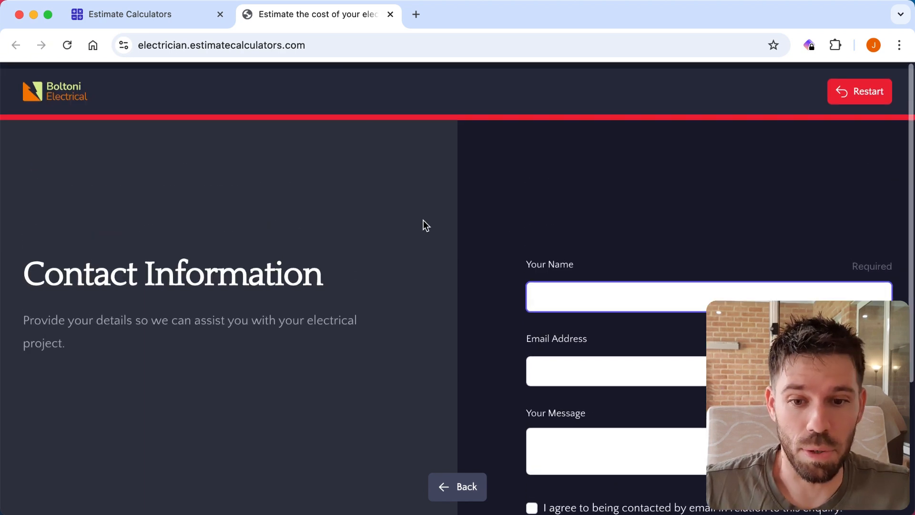